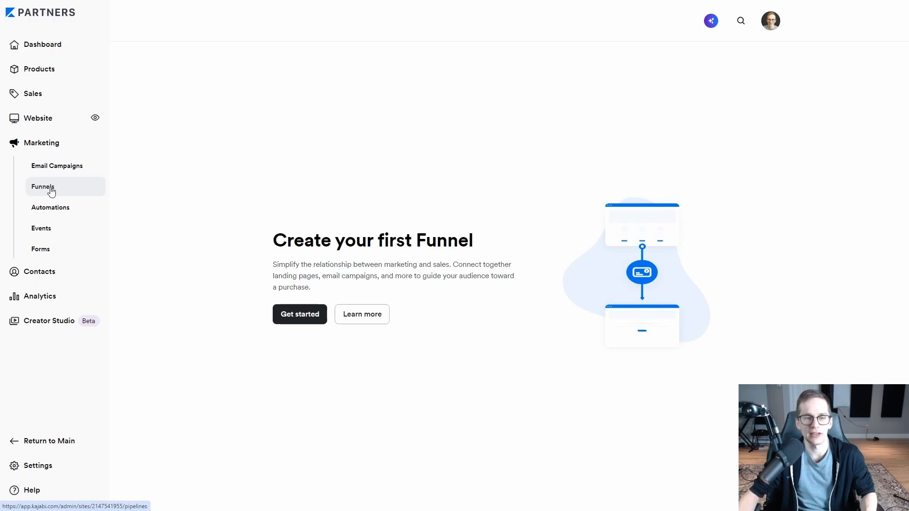
Start a new funnel from the legacy Webinar template for hosting your own pre-recorded webinar.
click(48, 188)
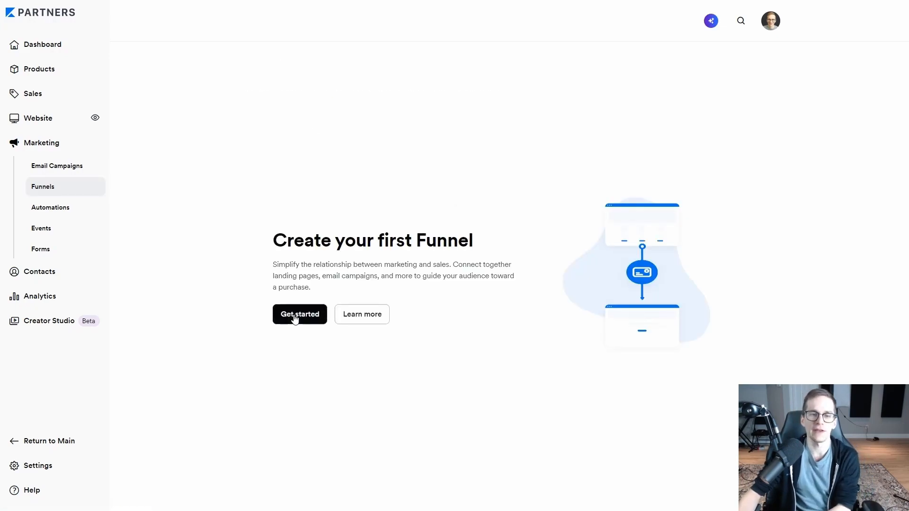
click(296, 319)
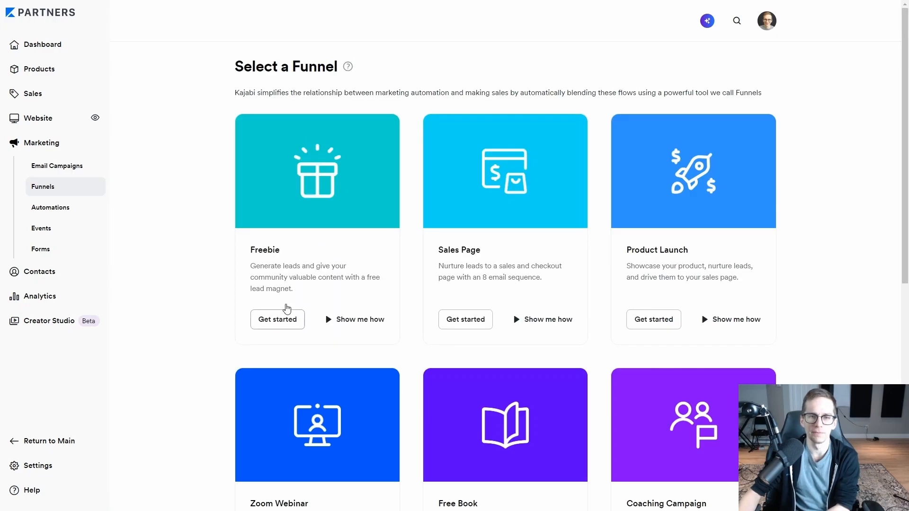
scroll(239, 141, down, 5)
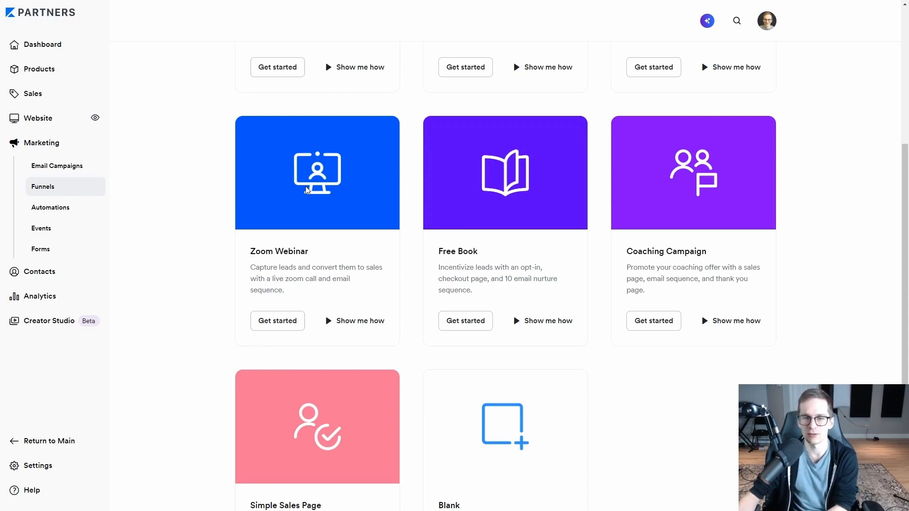
scroll(307, 191, down, 3)
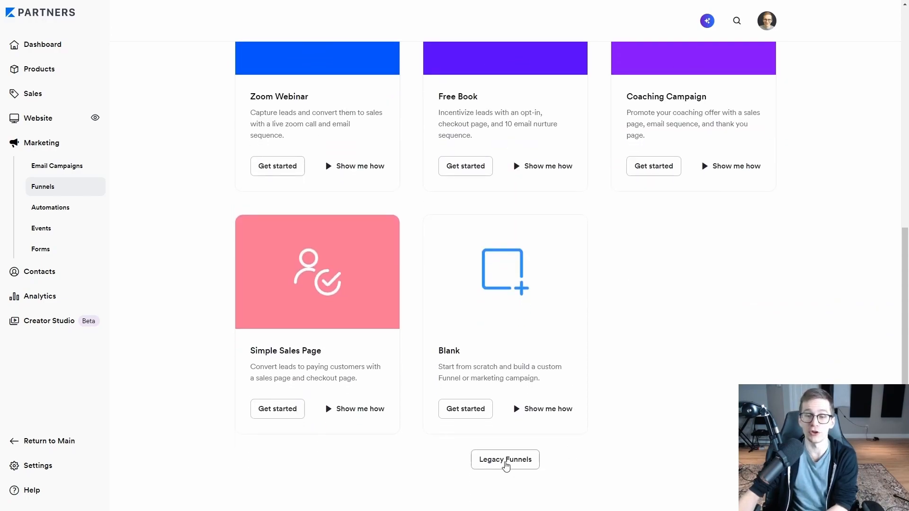
click(506, 466)
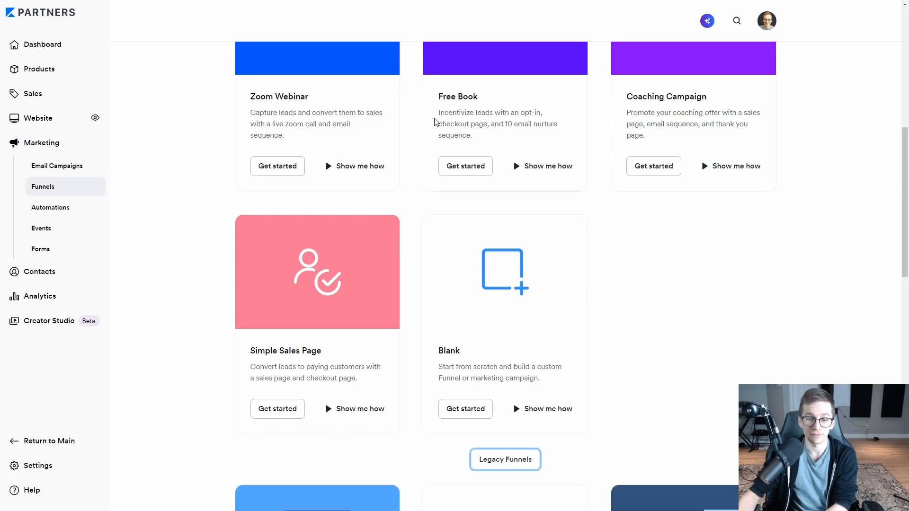
scroll(433, 122, down, 12)
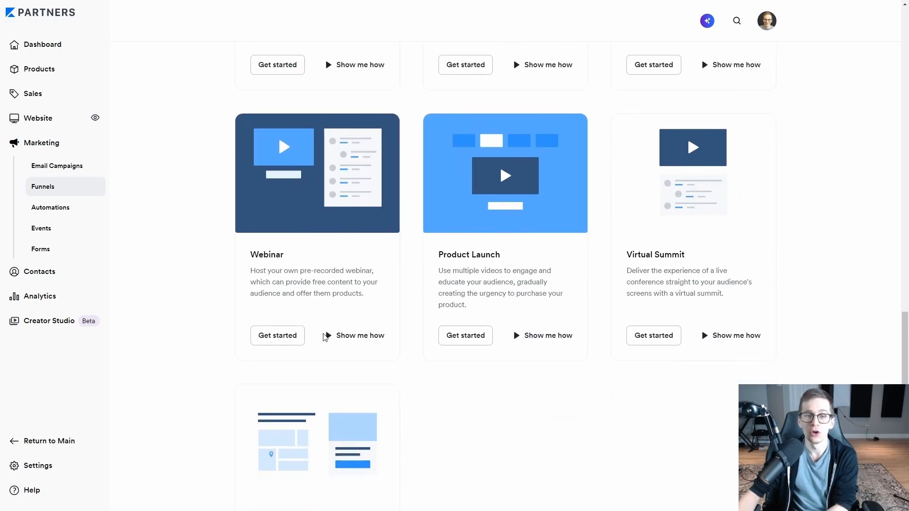
click(275, 344)
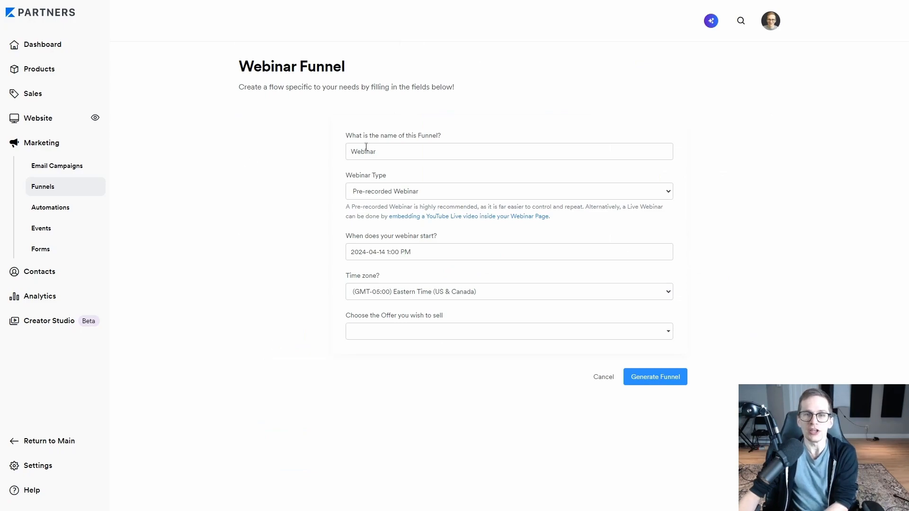
Name the funnel "Mon premier webinaire" and set the webinar type to Live Webinar (YouTube Live).
drag(408, 153, 323, 155)
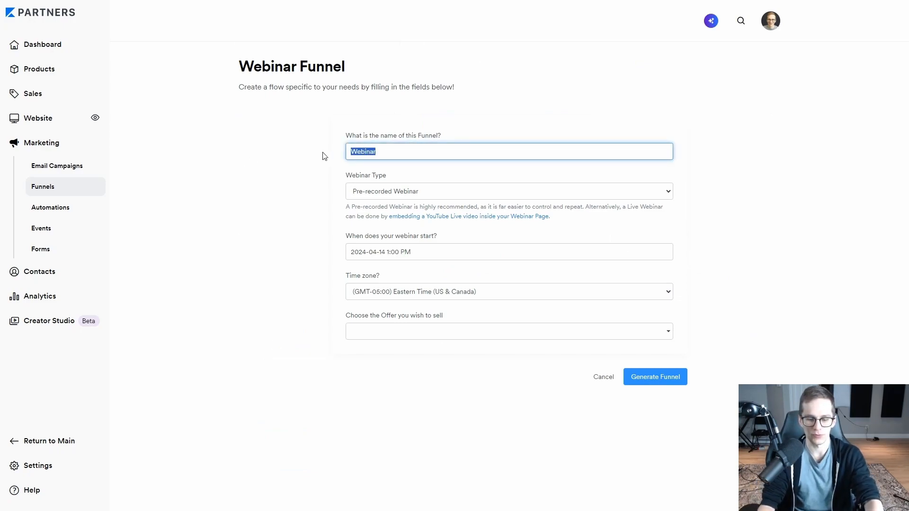
text(Mon p)
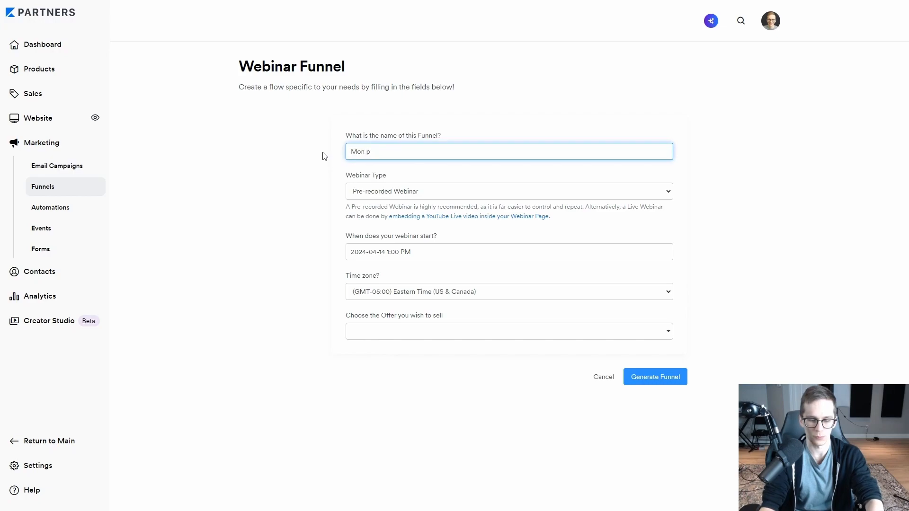
text(remier webinaire)
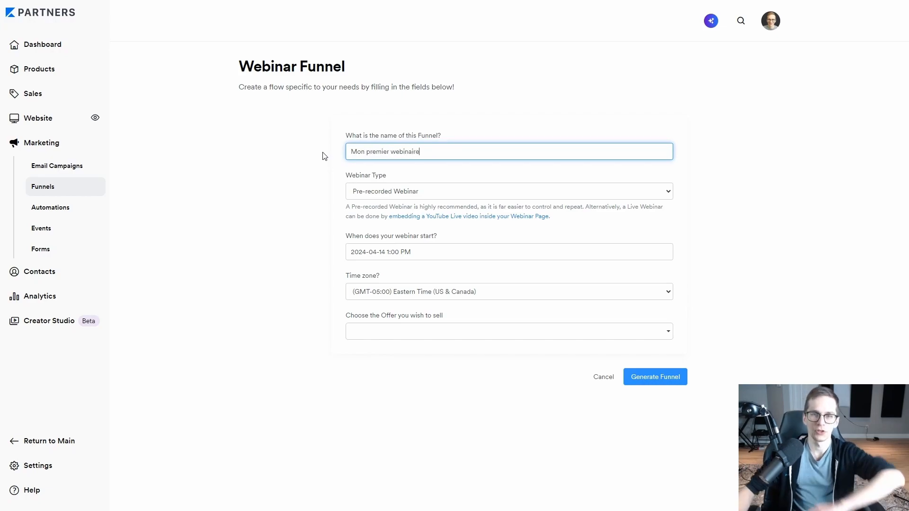
click(418, 194)
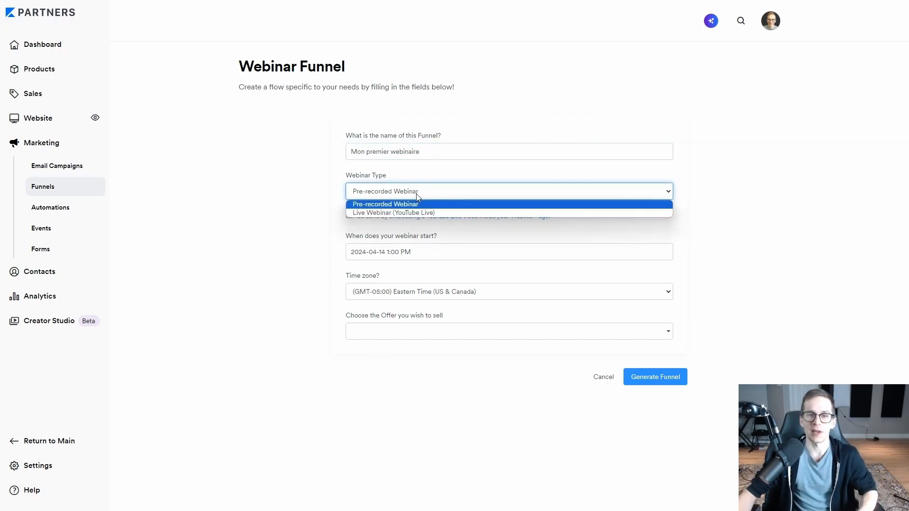
click(382, 213)
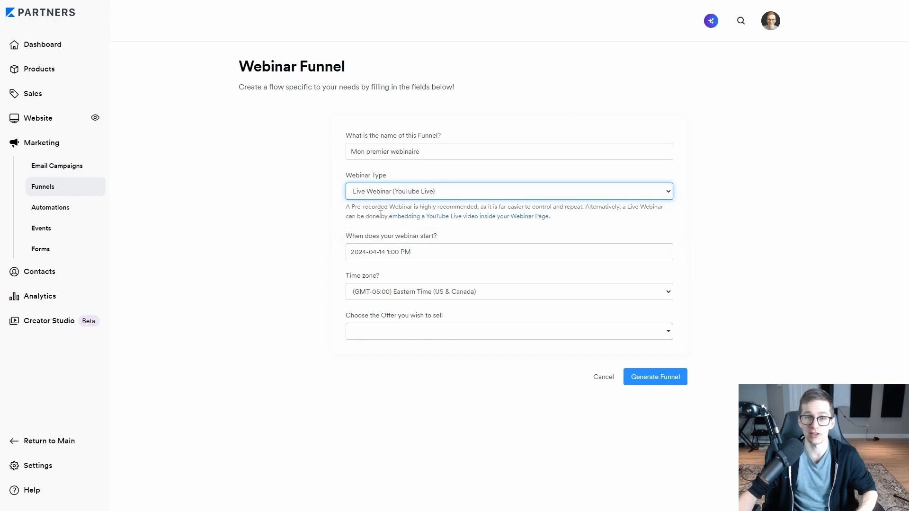
click(375, 209)
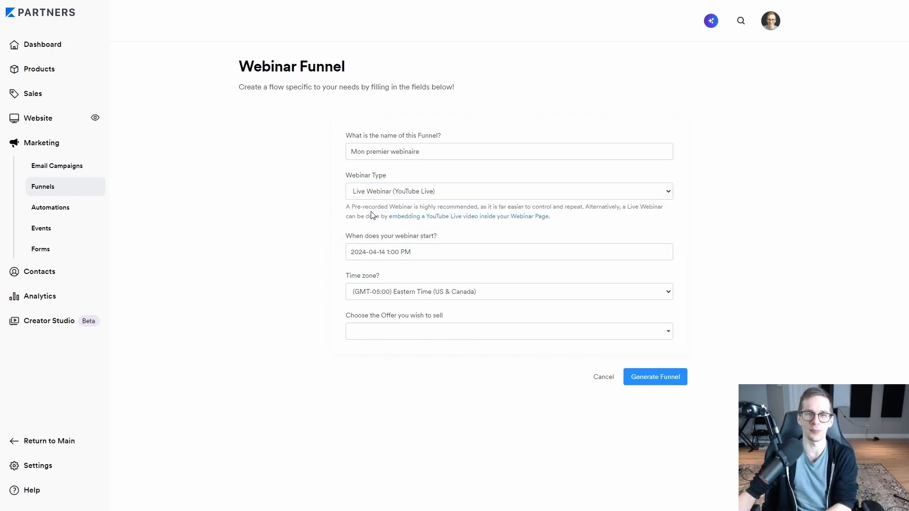
Apply 2024-04-14 1:00 PM as the webinar's start and look through the available time zones.
click(391, 253)
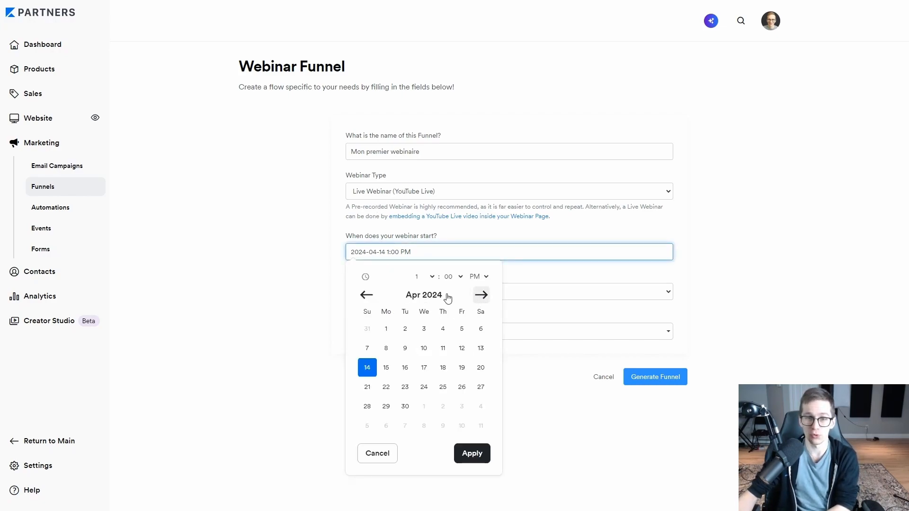
click(473, 457)
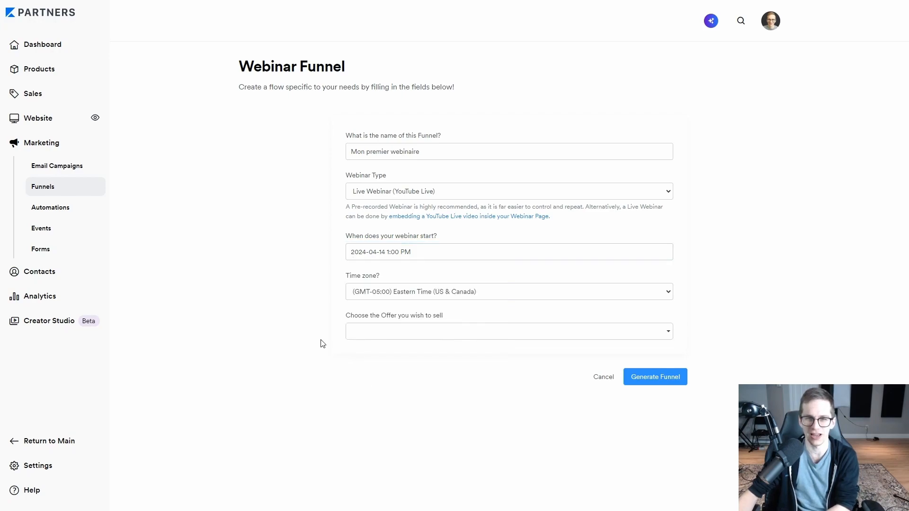
click(404, 293)
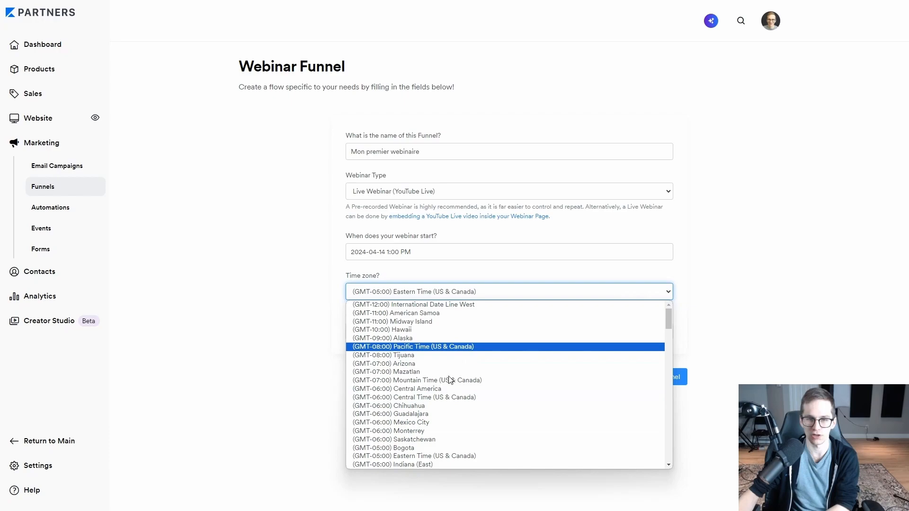
scroll(455, 379, down, 5)
click(250, 312)
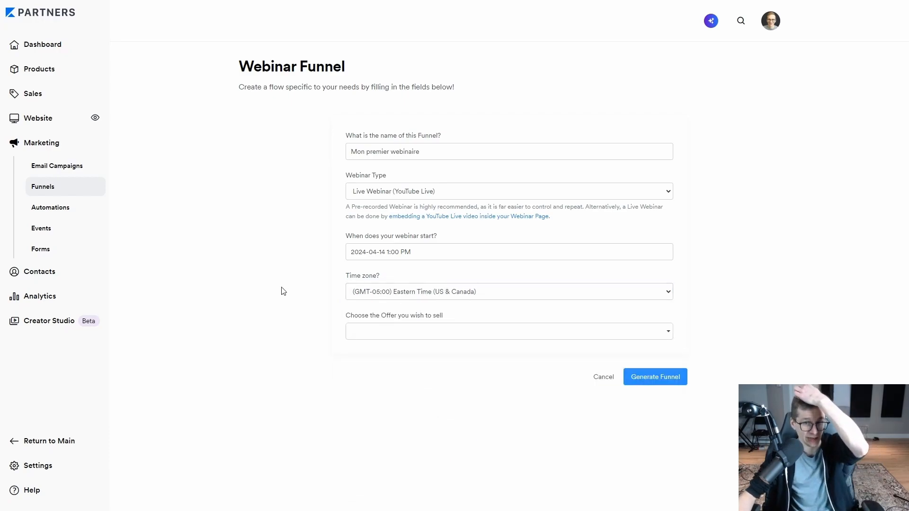
Choose "Ma formation" as the offer to sell and generate the webinar funnel.
click(381, 336)
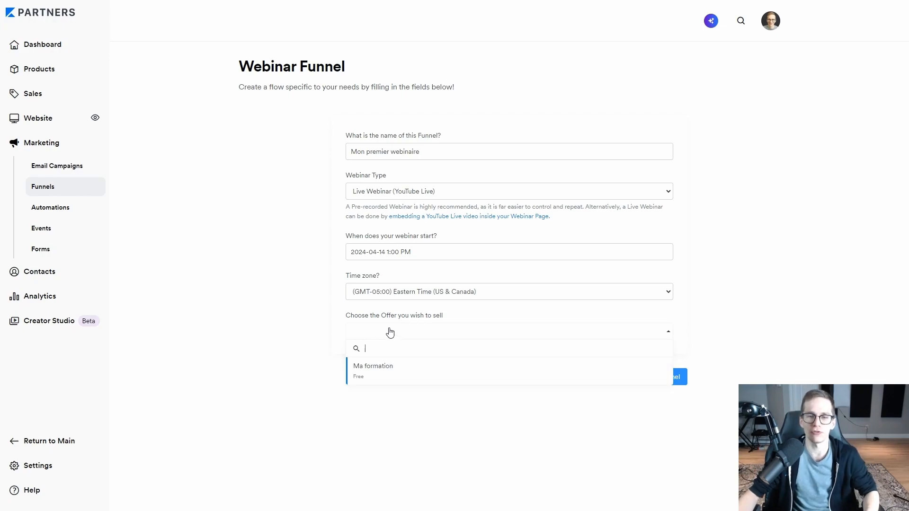
click(388, 371)
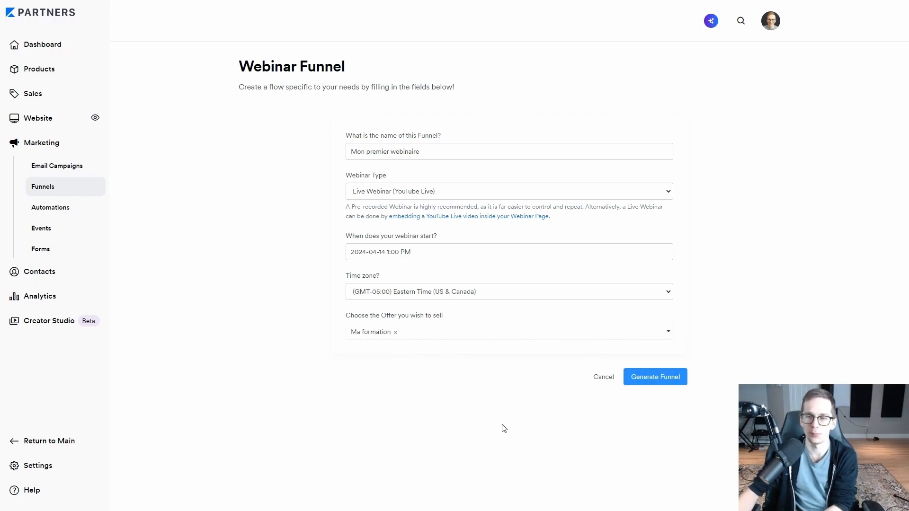
click(656, 378)
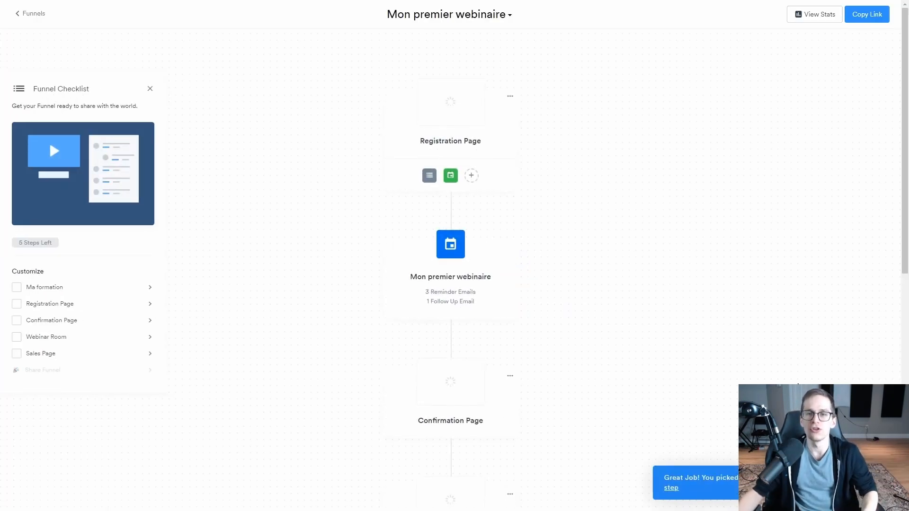
Look over the funnel's steps, then open the Registration Page's hero text block for editing.
scroll(513, 121, down, 9)
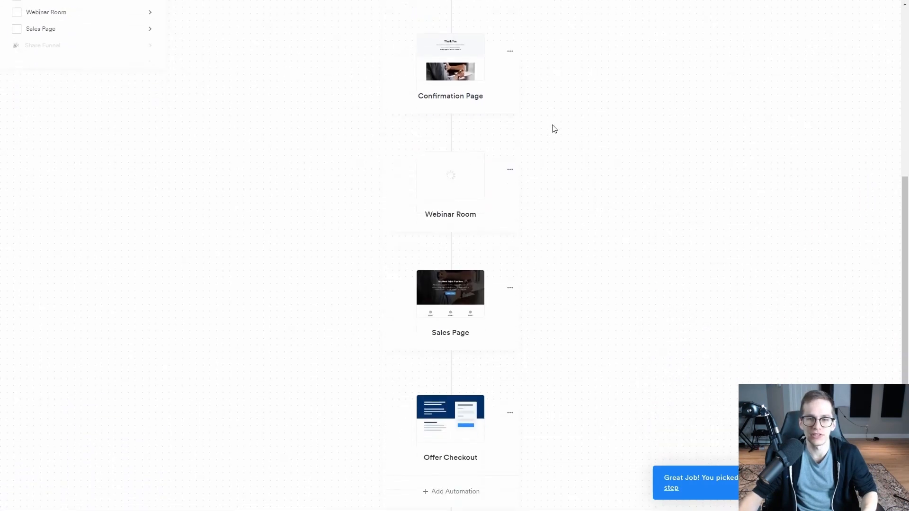
scroll(453, 410, up, 9)
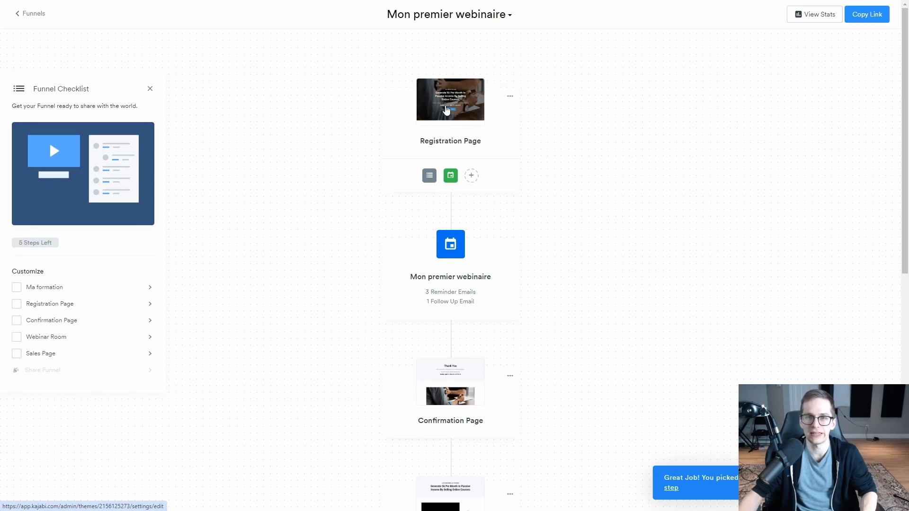
click(451, 112)
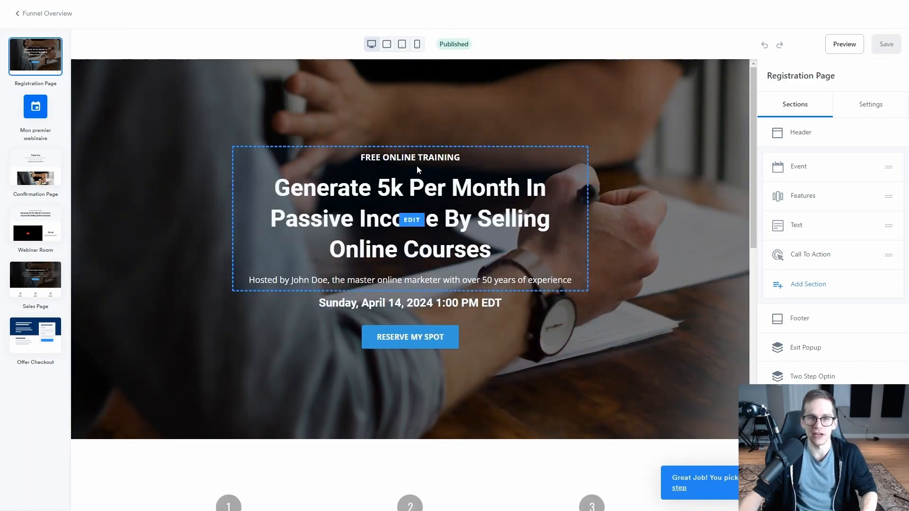
click(410, 193)
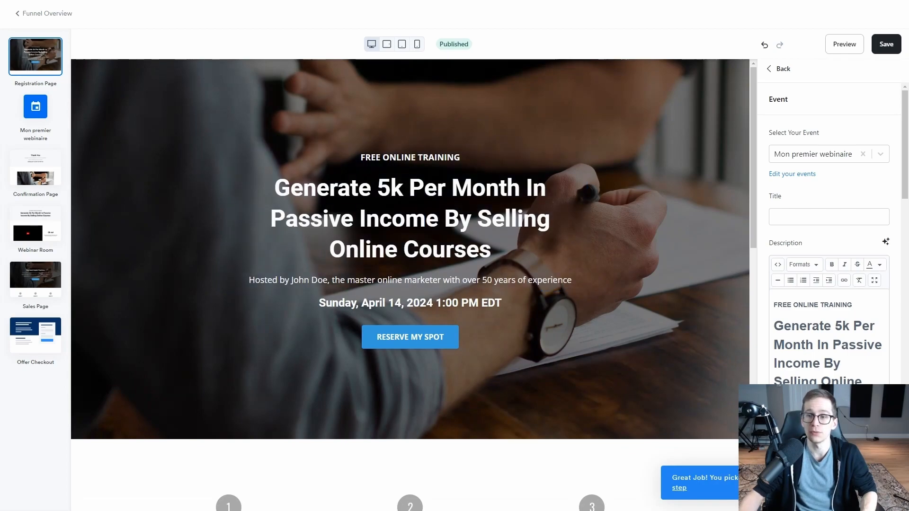
Replace the headline in the Event section's description with "Webinaire exclusif: démarre ton business en 2024".
scroll(787, 375, down, 3)
scroll(805, 332, up, 2)
right_click(810, 323)
click(831, 340)
drag(830, 339, 772, 267)
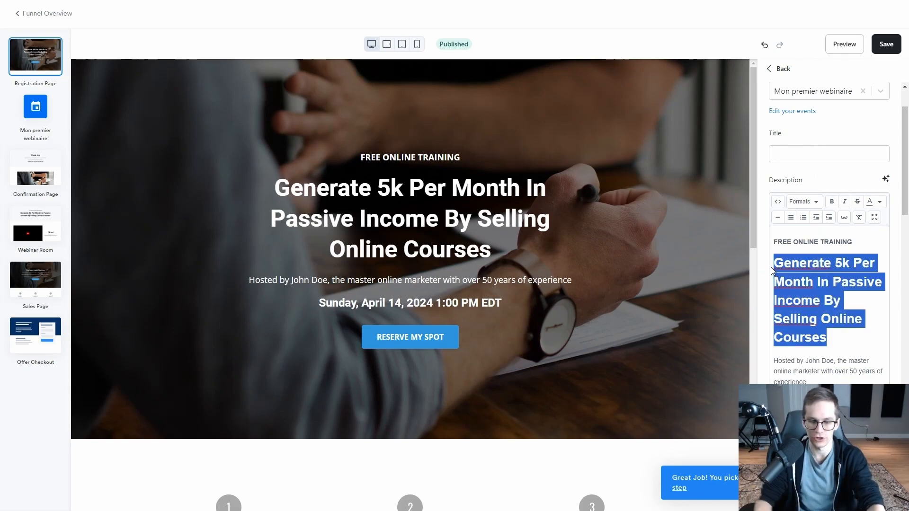
text(Webinair)
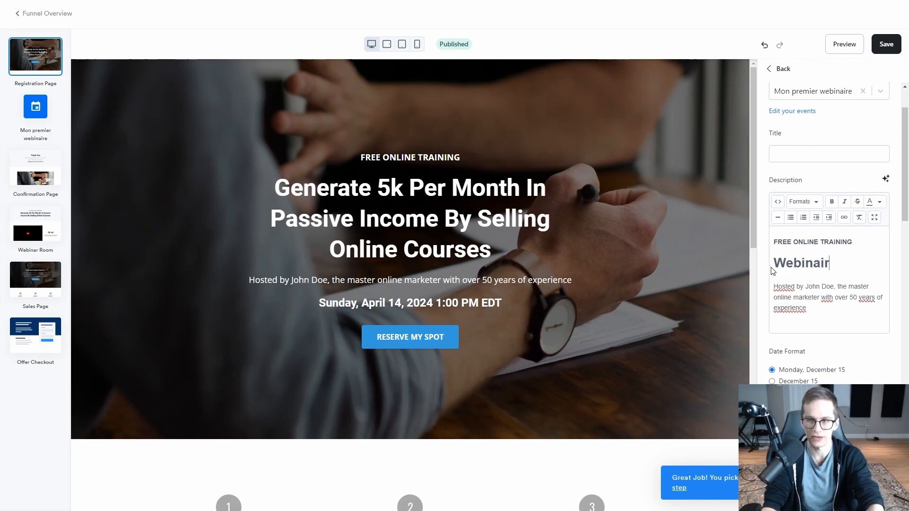
text(e exclusif )
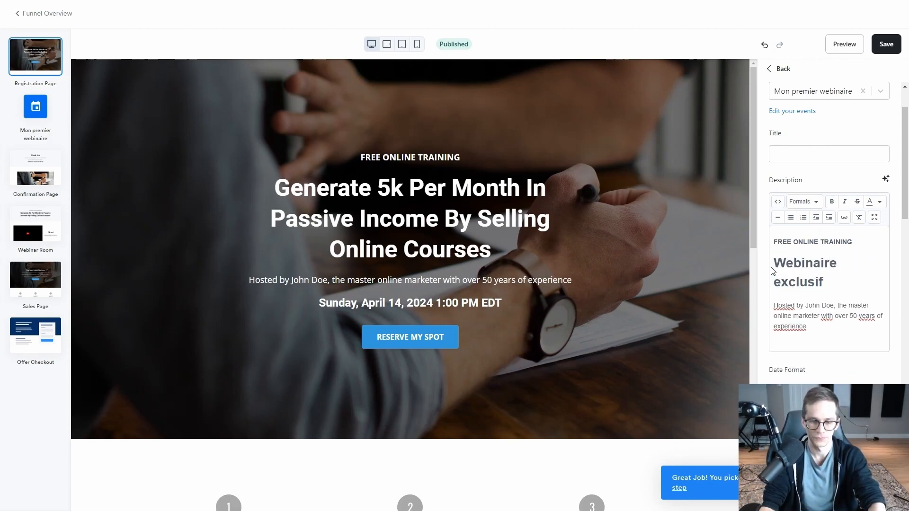
text(: démarre ton busine)
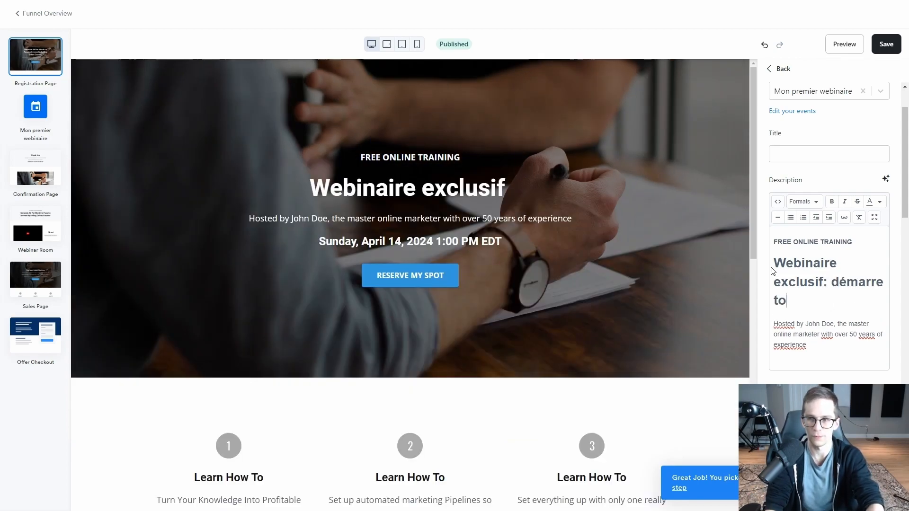
text(ss en 2024)
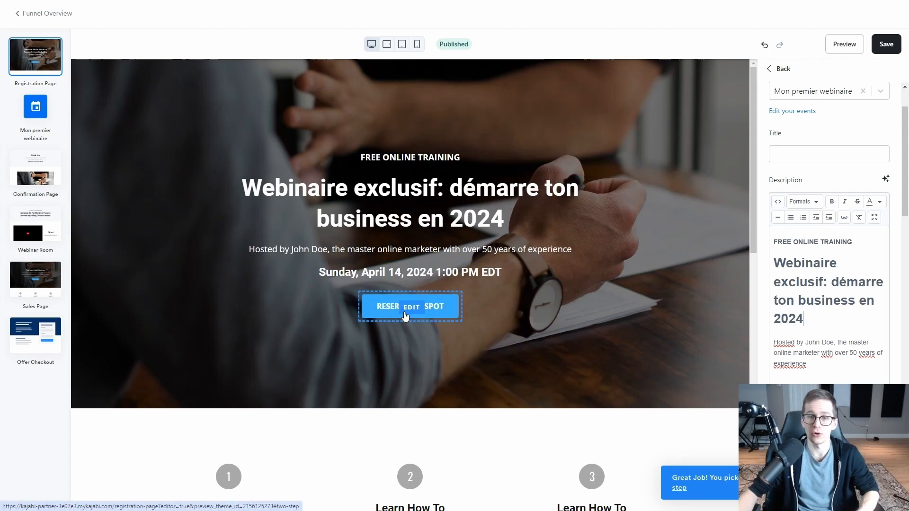
Review the rest of the registration page and the available call-to-action options for the hero's RESERVE MY SPOT button.
scroll(406, 152, down, 6)
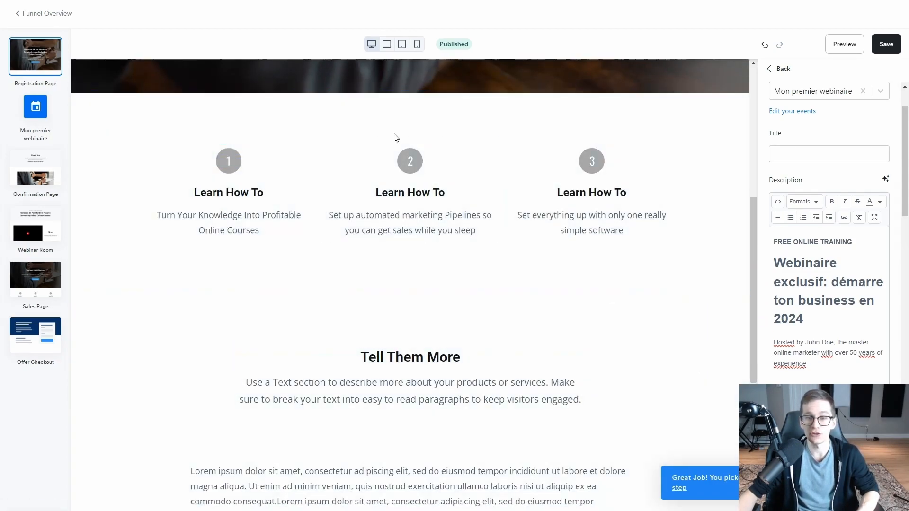
scroll(397, 138, down, 6)
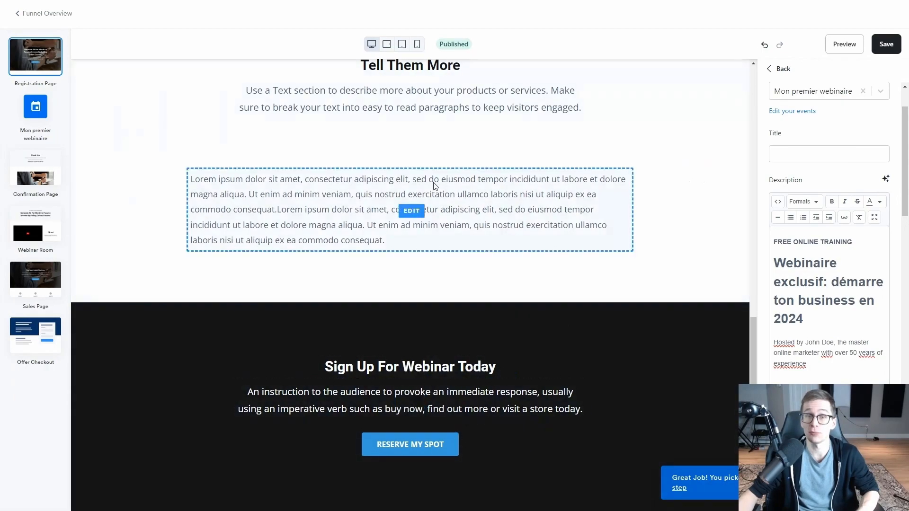
scroll(434, 186, up, 7)
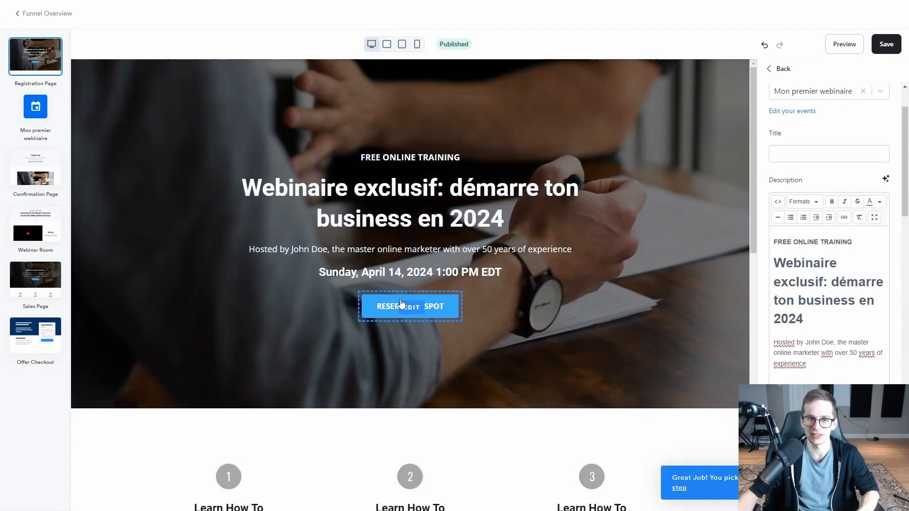
click(387, 308)
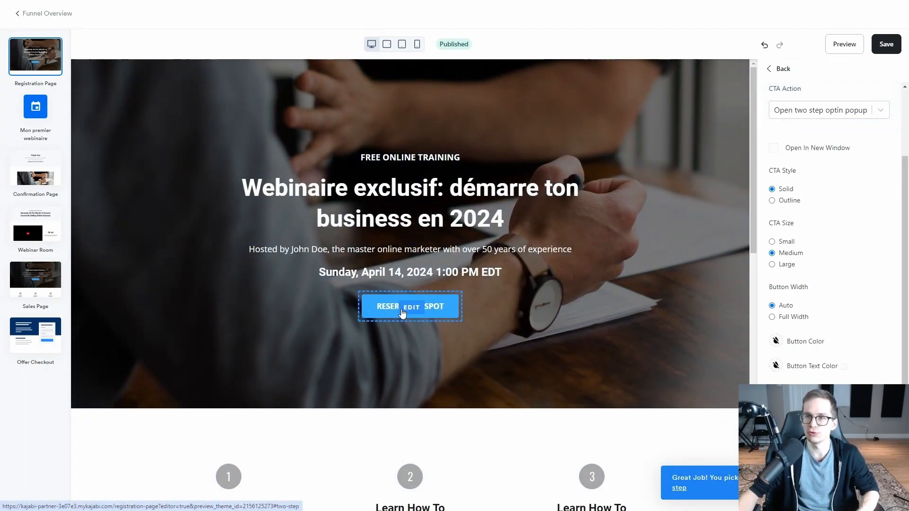
click(822, 112)
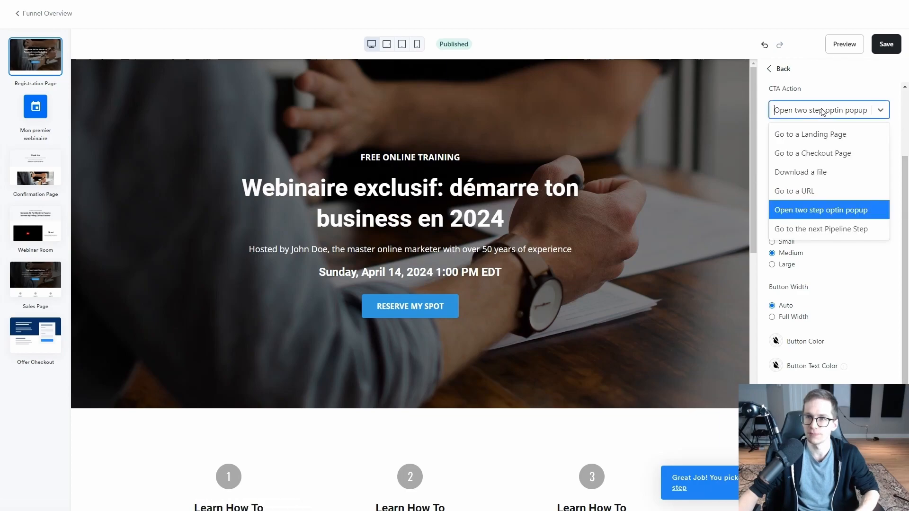
click(822, 112)
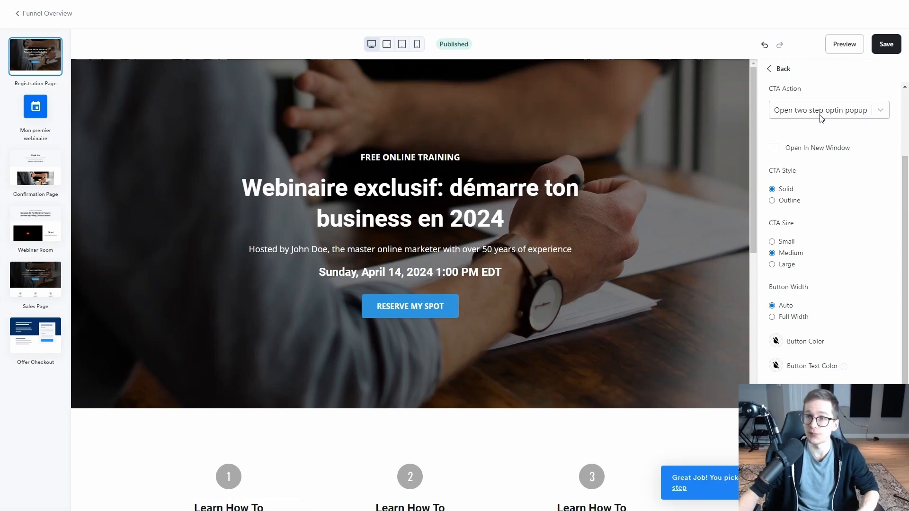
Save the Registration Page, preview it and test the RESERVE MY SPOT button in the preview.
scroll(838, 134, down, 1)
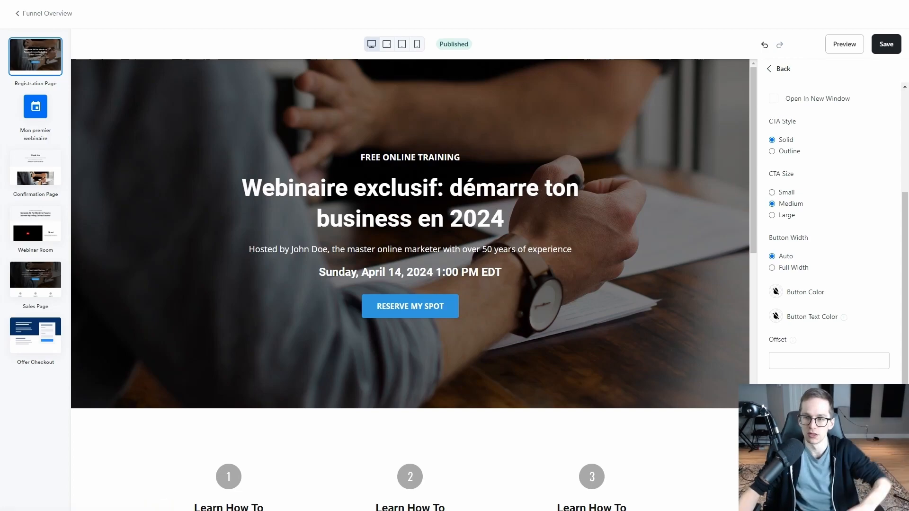
scroll(883, 118, up, 2)
click(886, 44)
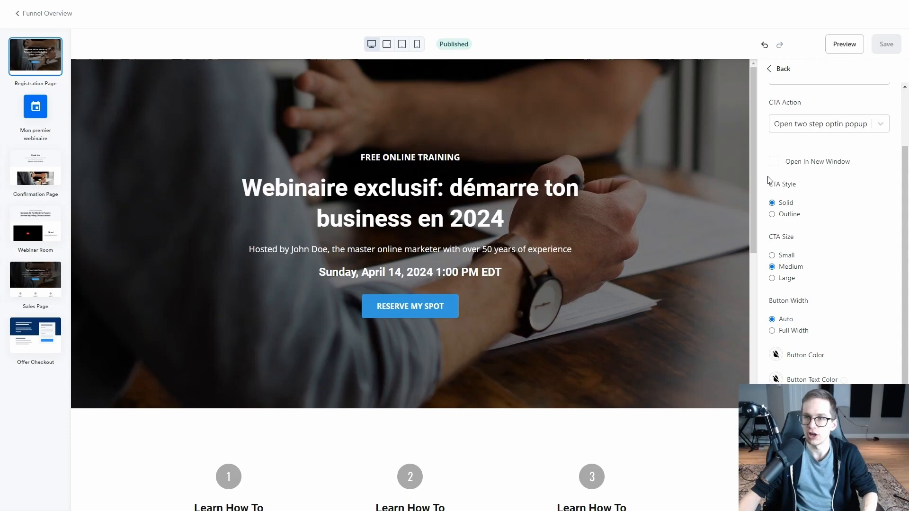
click(847, 47)
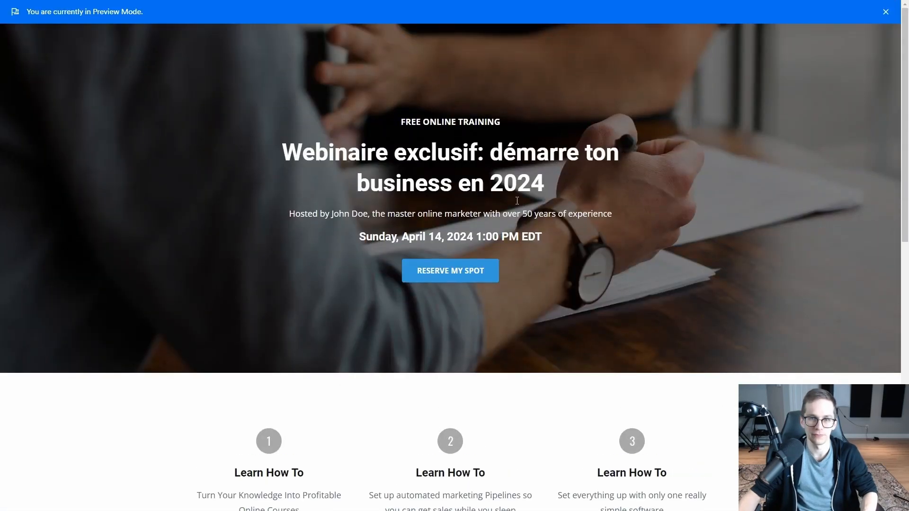
click(445, 268)
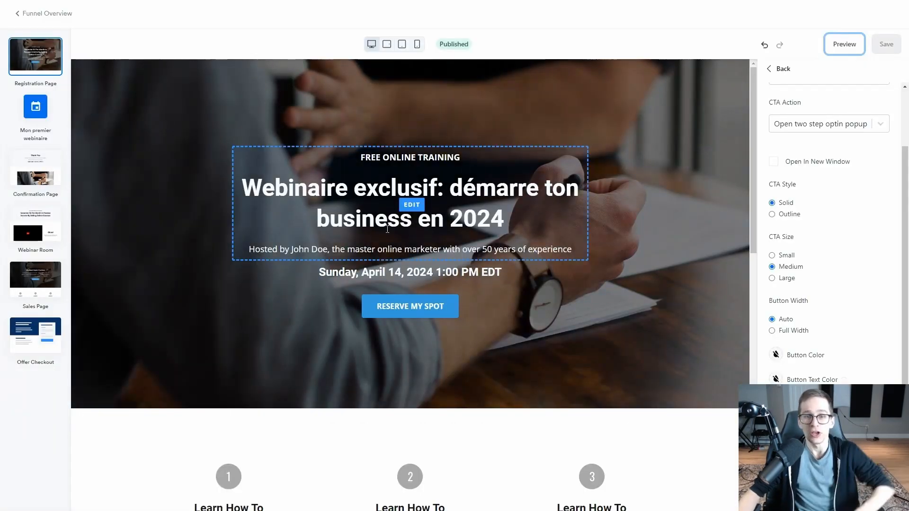
Open the "Congrats, you're registered!" email of the Mon premier webinaire event and examine its event time and special link.
click(37, 113)
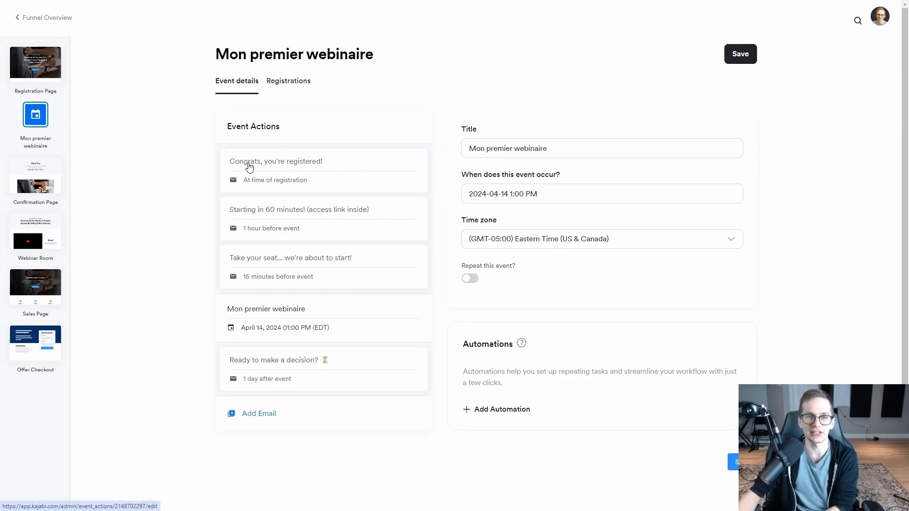
click(259, 180)
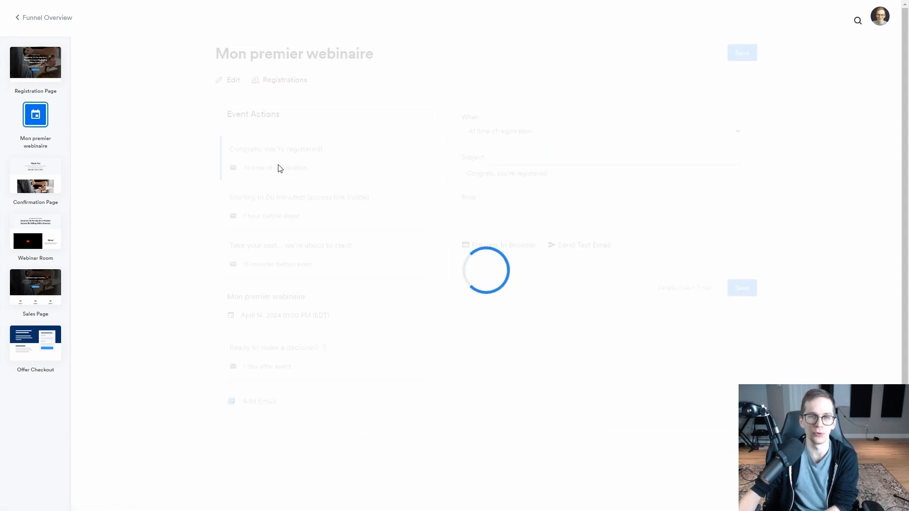
scroll(603, 410, down, 1)
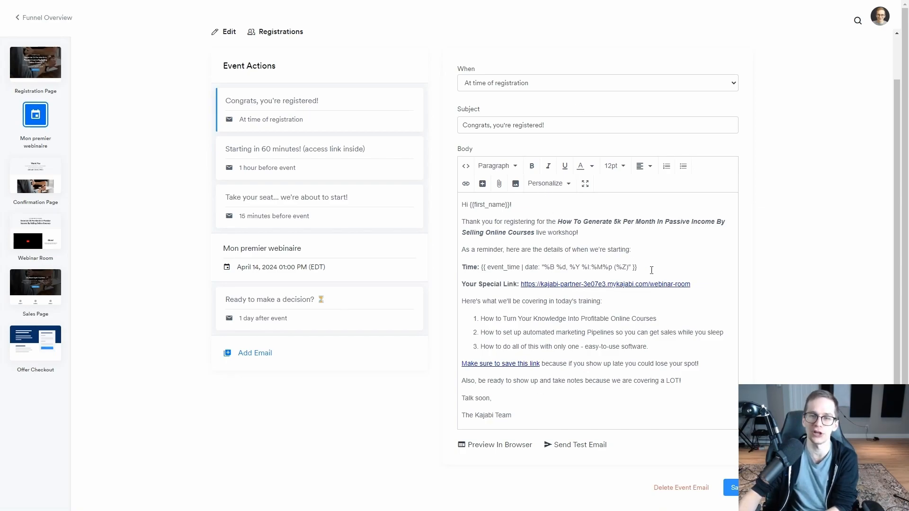
drag(703, 287, 521, 285)
drag(638, 268, 484, 269)
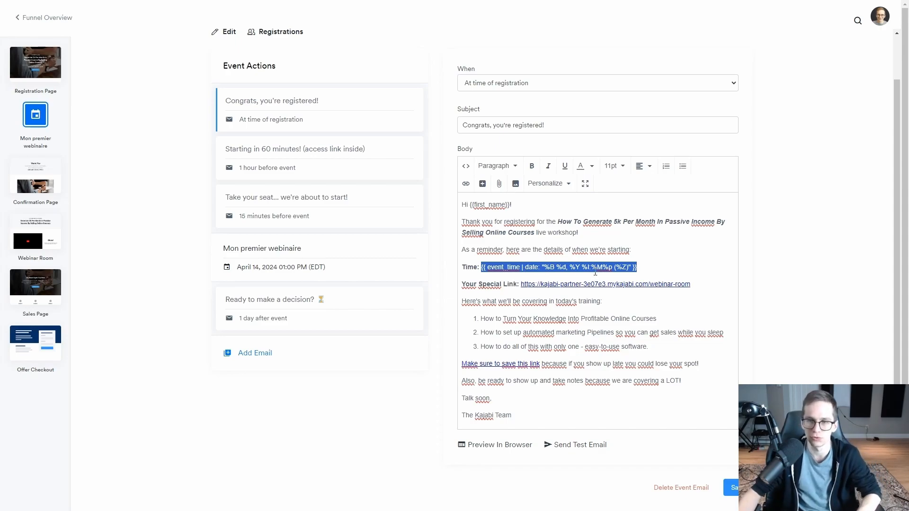
click(679, 271)
scroll(611, 285, down, 1)
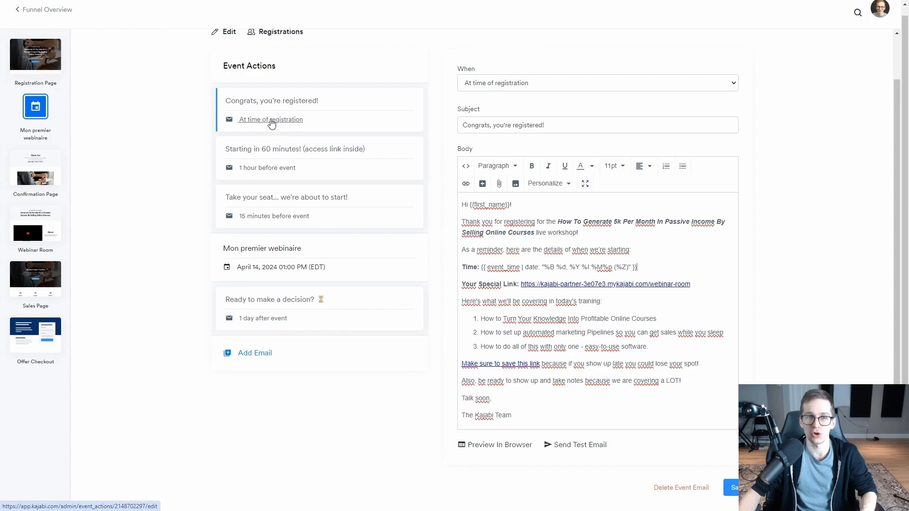
Delete the "Congrats, you're registered!" email from the webinar event.
click(677, 488)
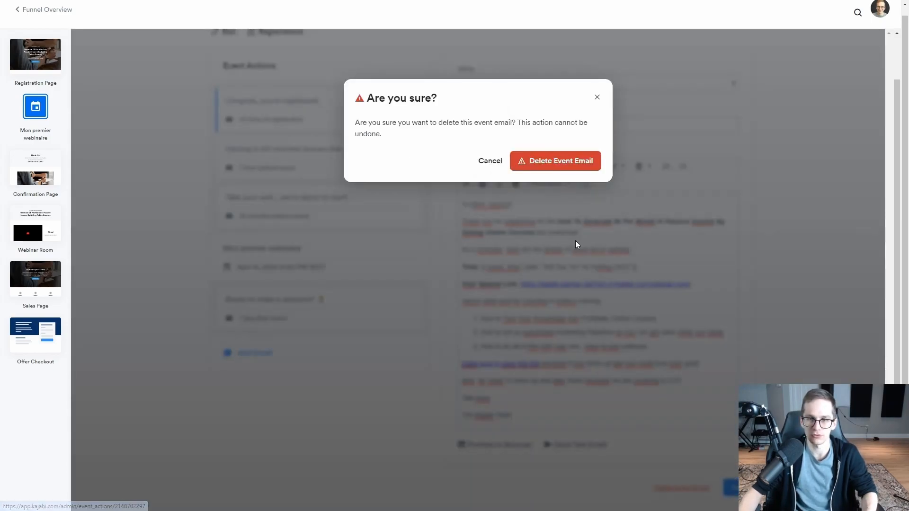
click(569, 165)
click(484, 61)
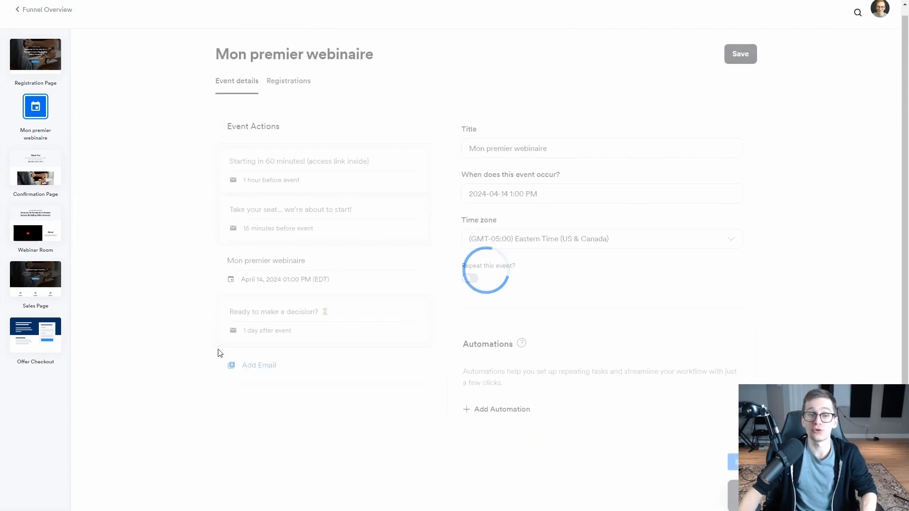
Start a new email for the webinar event and examine the available send times and the blank email form.
click(258, 369)
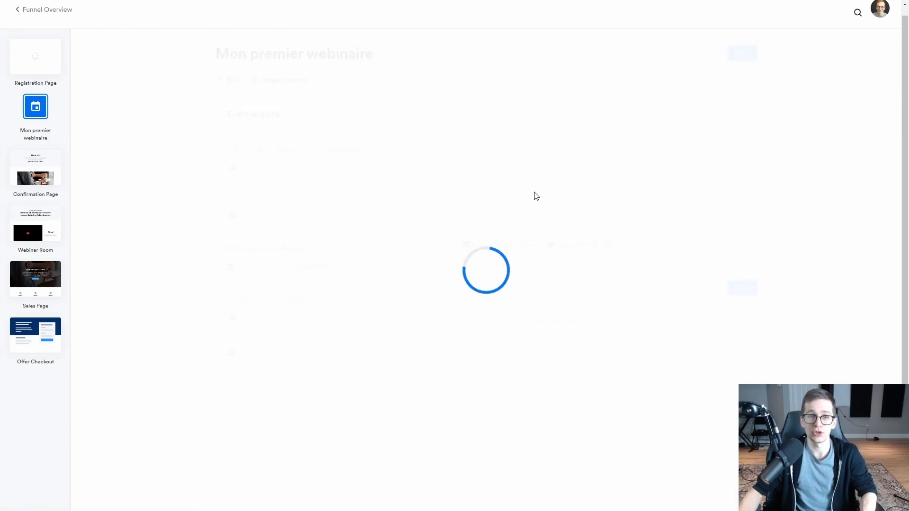
click(505, 132)
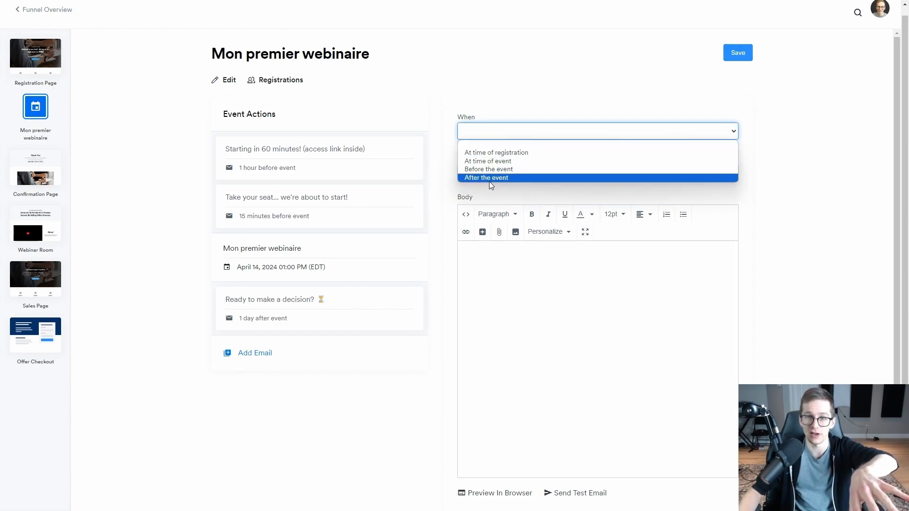
click(557, 362)
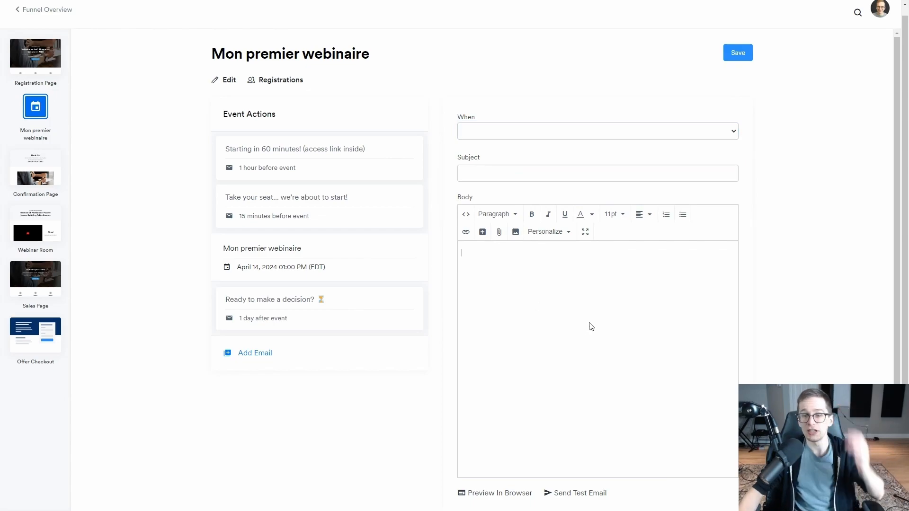
scroll(588, 330, down, 1)
scroll(545, 364, up, 1)
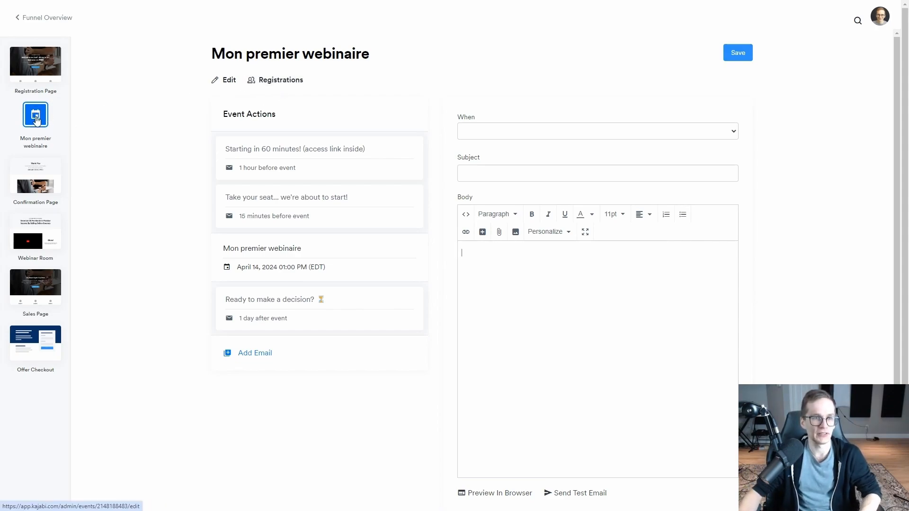
Look over the funnel's Confirmation Page from top to bottom, then open the Webinar Room page.
click(40, 176)
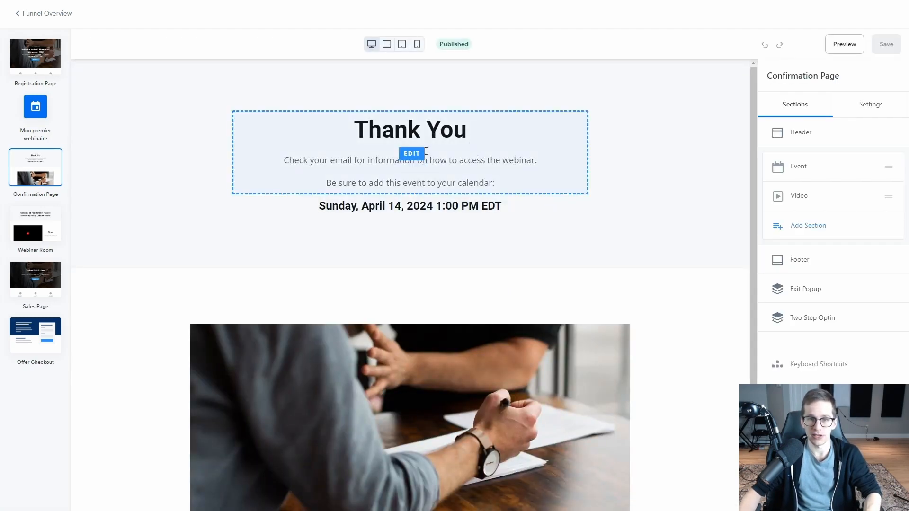
scroll(441, 219, down, 3)
scroll(436, 220, up, 3)
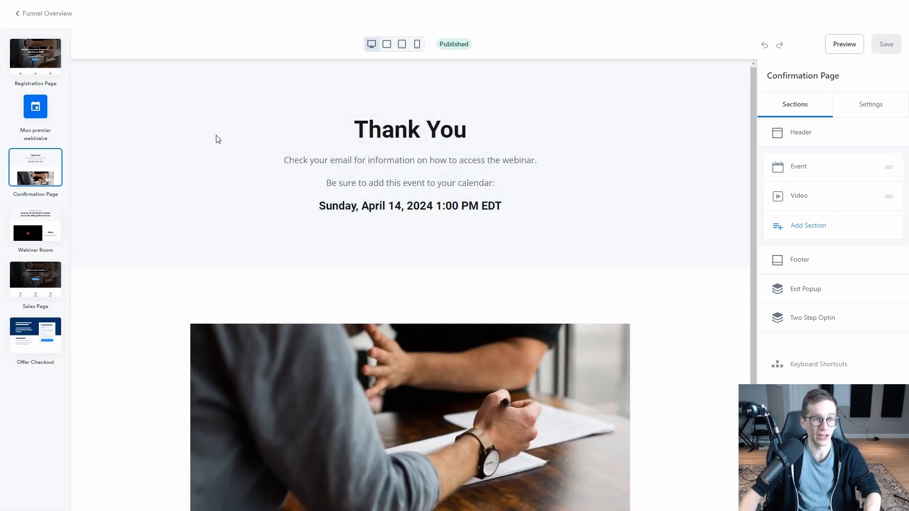
click(38, 231)
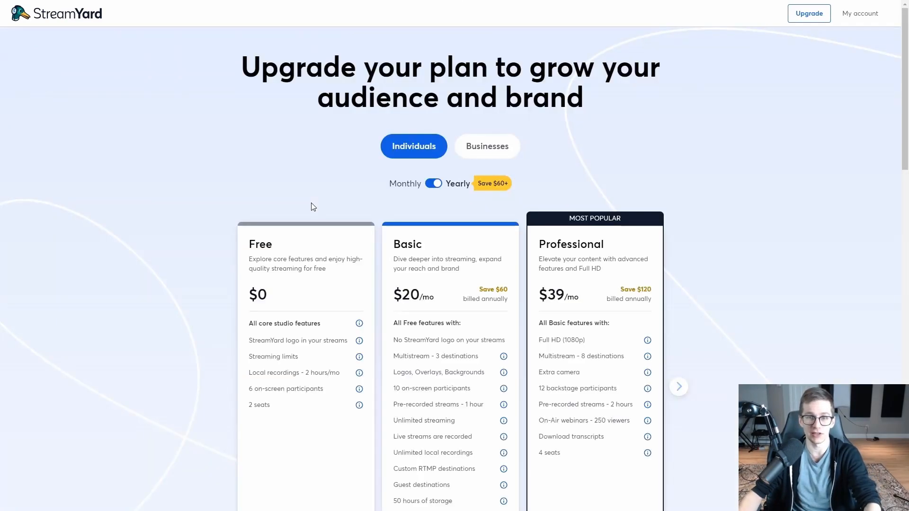
Switch to StreamYard's pricing page and compare the plans, checking the Free plan's streaming limits and local recording allowance.
scroll(321, 126, down, 1)
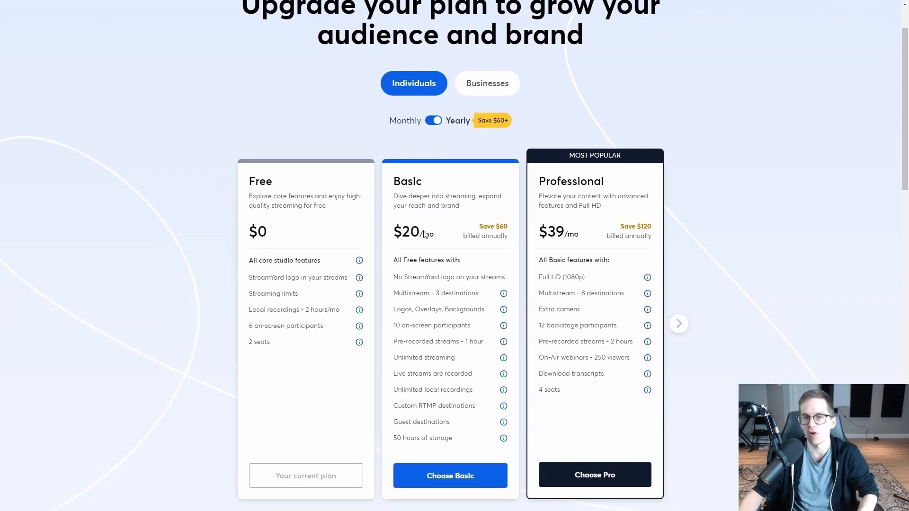
scroll(255, 175, down, 1)
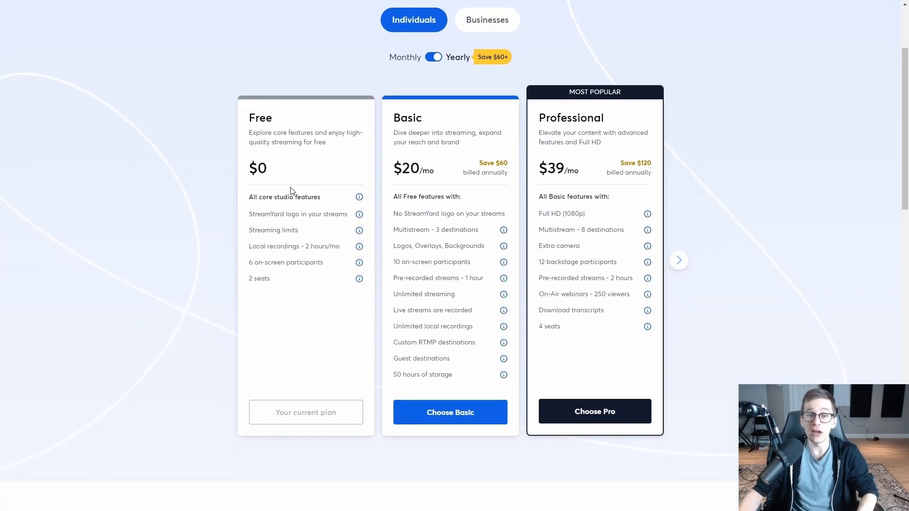
mouse_move(360, 232)
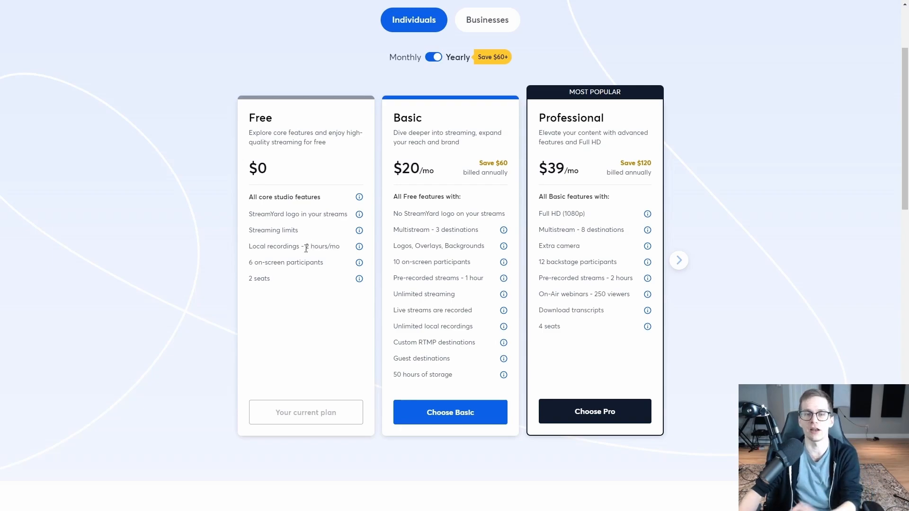
mouse_move(361, 249)
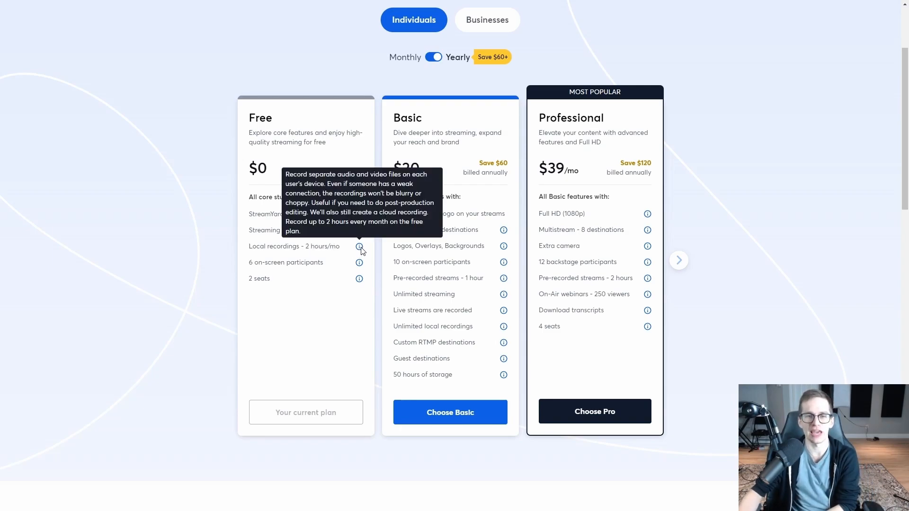
drag(306, 246, 340, 247)
click(339, 246)
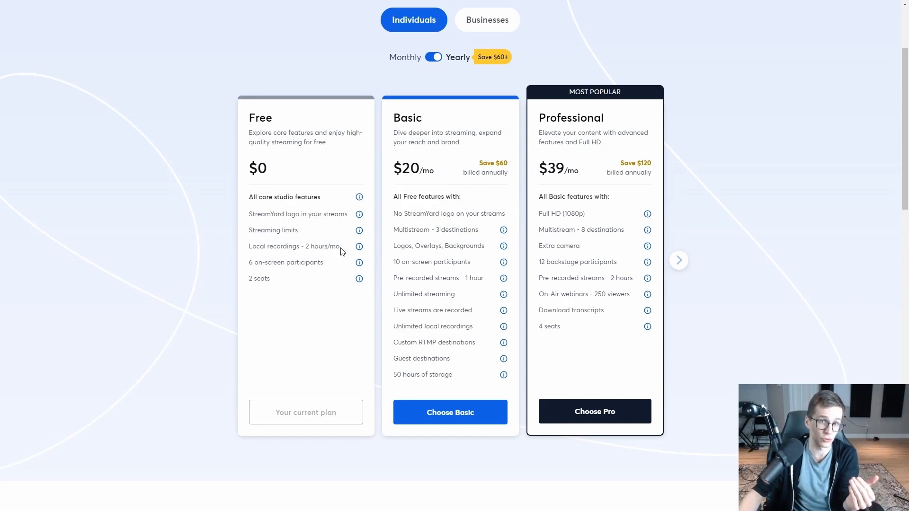
triple_click(286, 245)
click(286, 245)
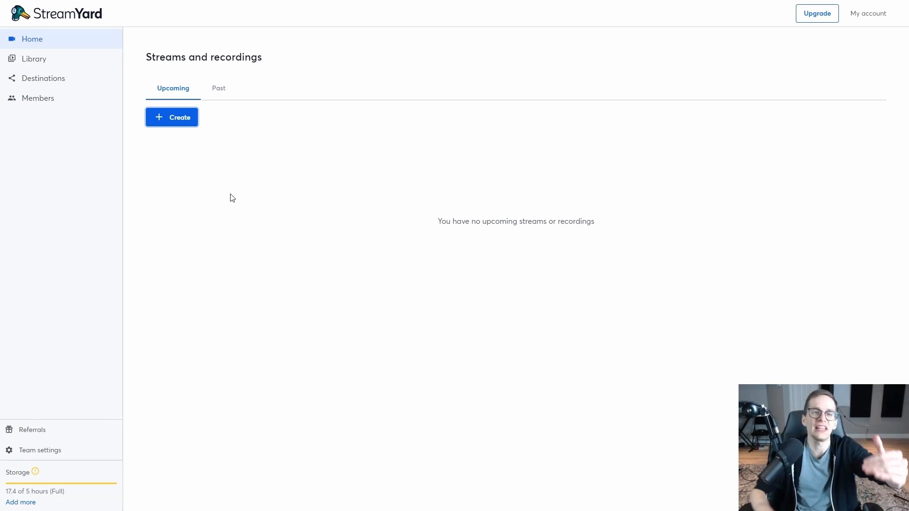
Start a studio live stream for the Enseigne Ta Passion YouTube destination, titled "Mon webinaire", with privacy set to Unlisted.
click(171, 120)
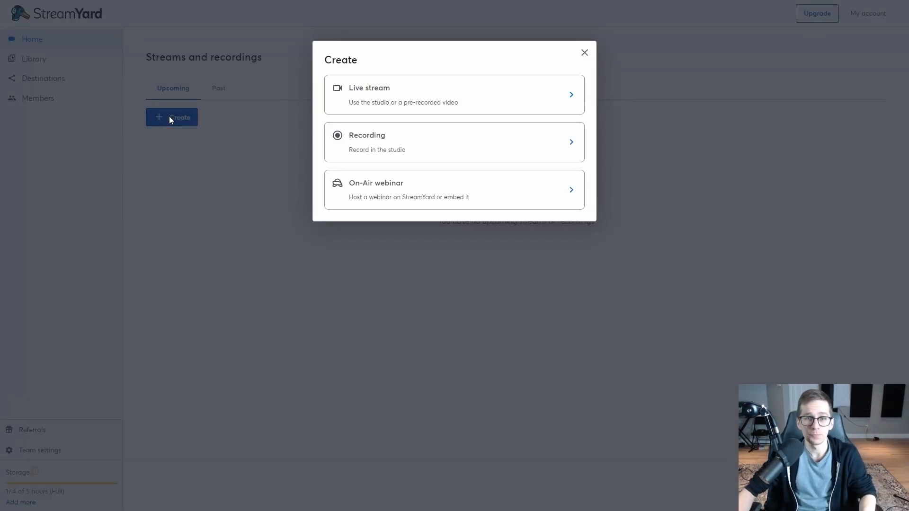
click(379, 97)
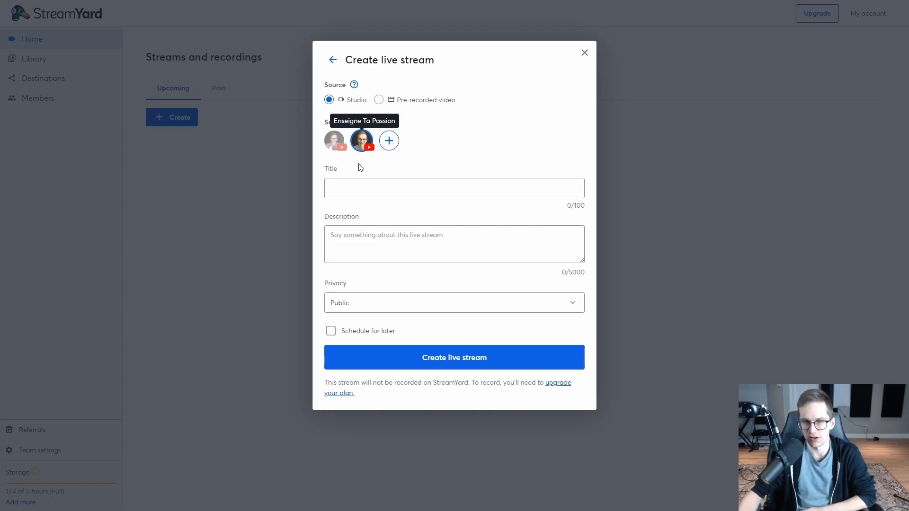
click(356, 189)
text(Mon webinaire)
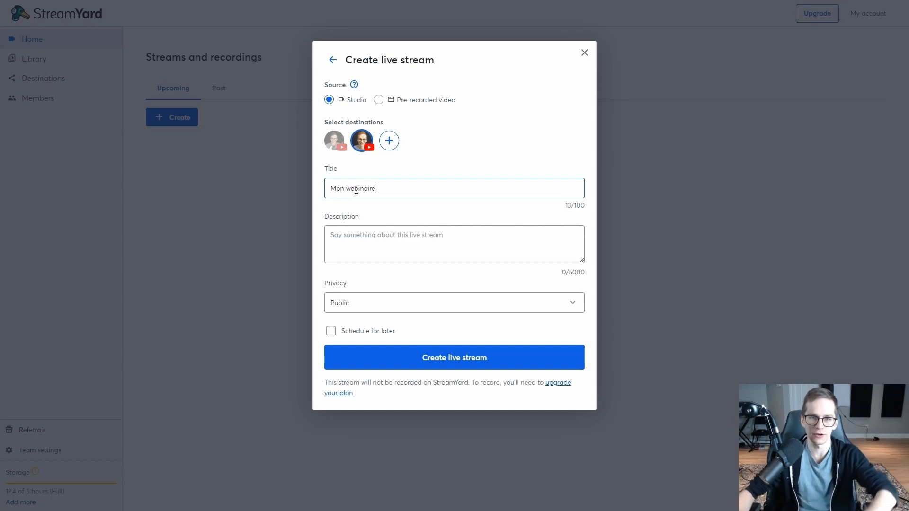
click(398, 248)
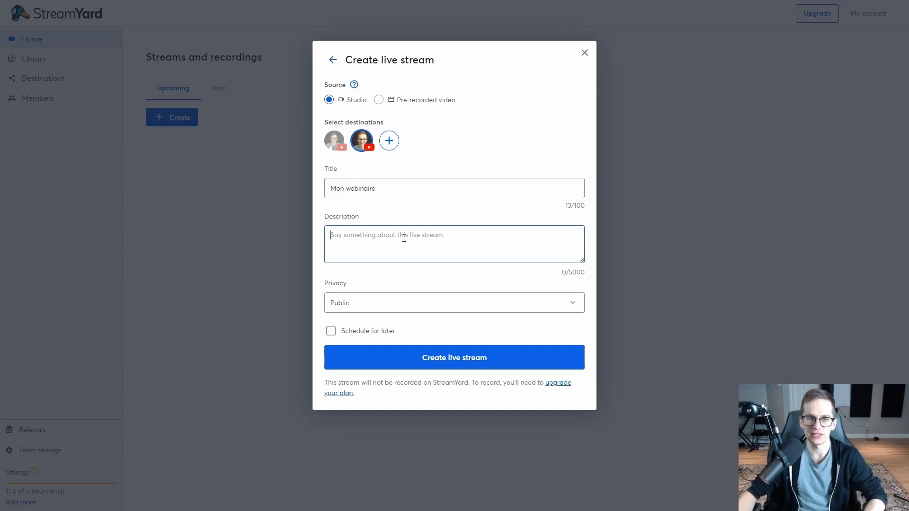
click(349, 308)
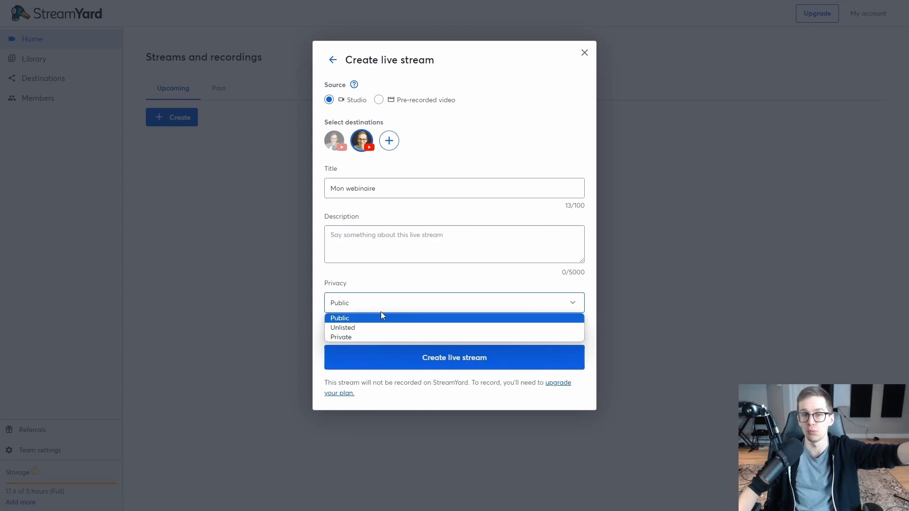
click(343, 328)
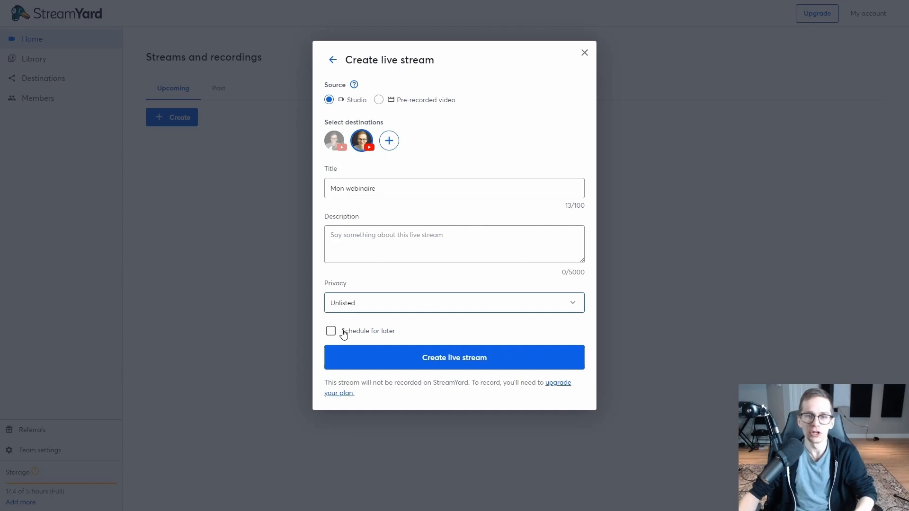
Schedule the live stream's start for April 14, 2024 at 01:00 PM.
click(331, 332)
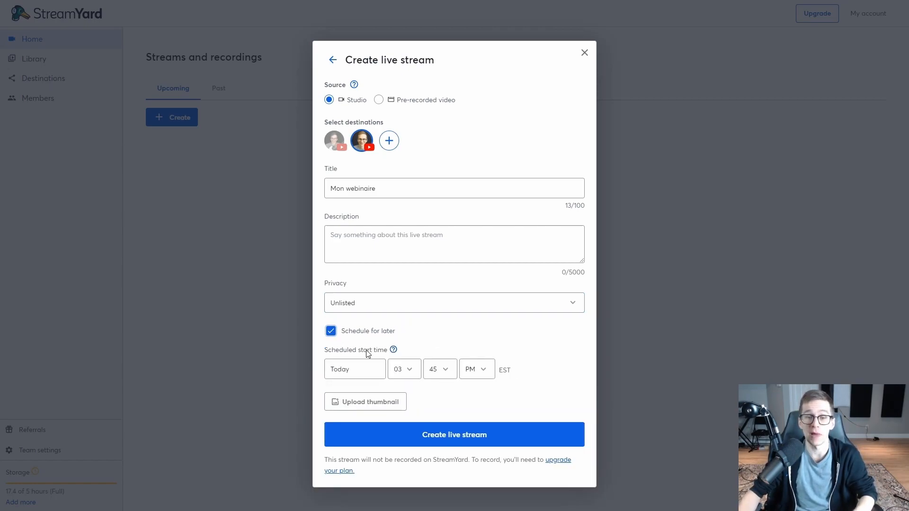
click(357, 371)
click(411, 396)
click(411, 395)
click(411, 395)
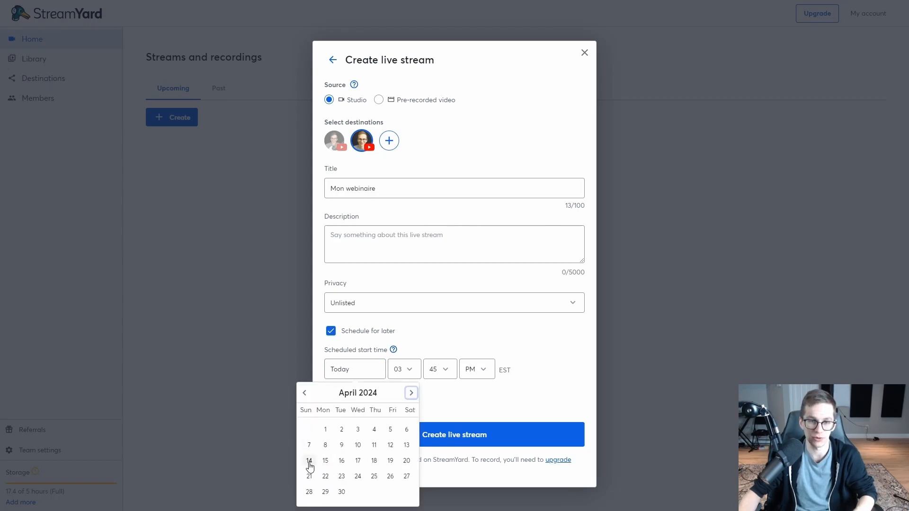
click(310, 462)
click(407, 371)
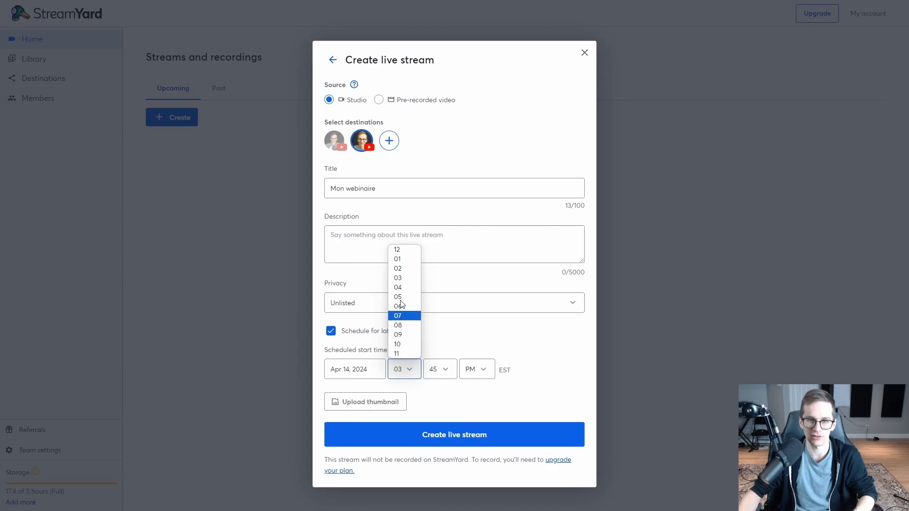
click(401, 262)
click(443, 379)
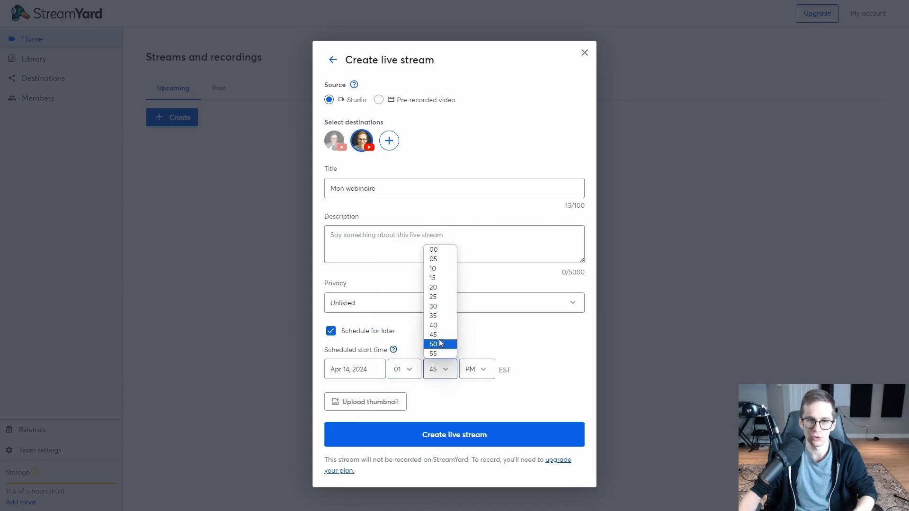
click(433, 250)
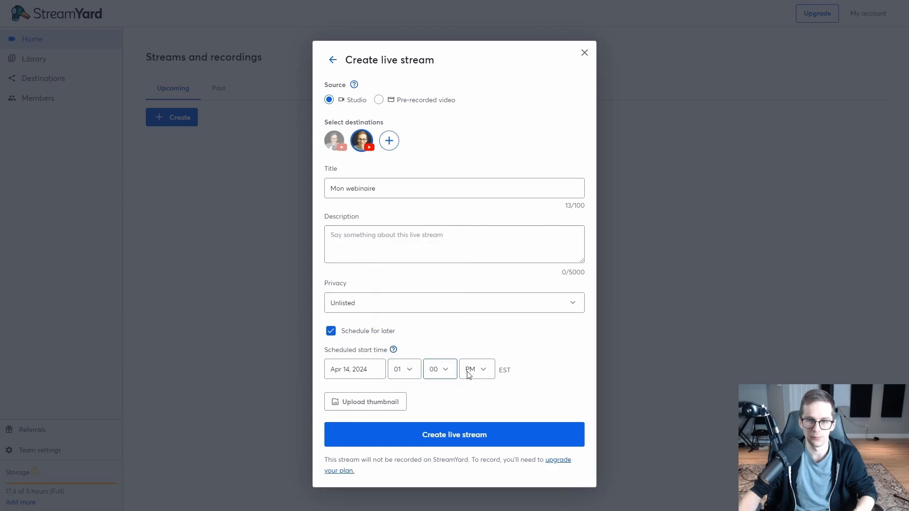
Create the scheduled live stream, open its page on YouTube, and copy the stream's share link.
click(461, 438)
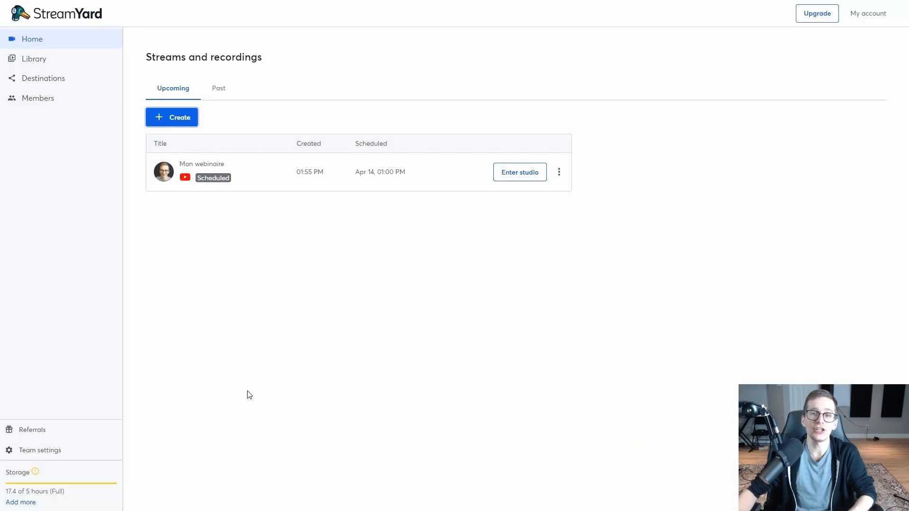
click(560, 172)
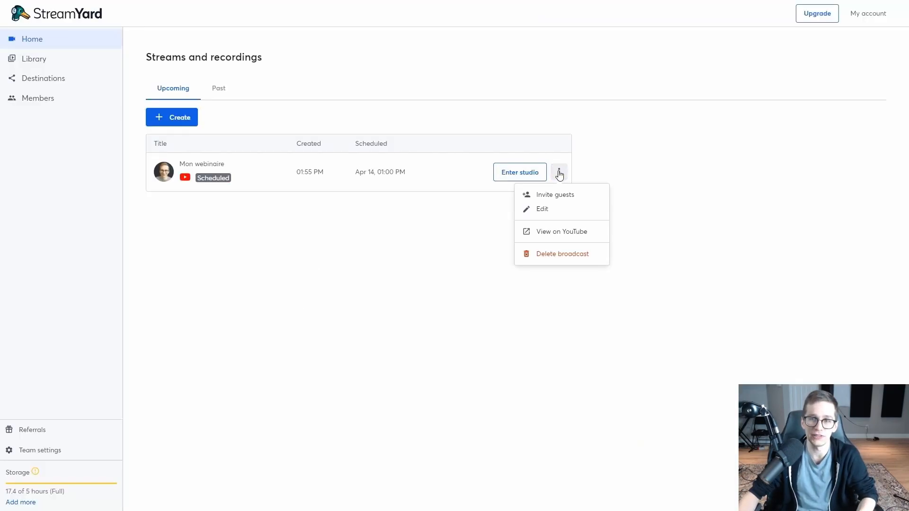
click(562, 232)
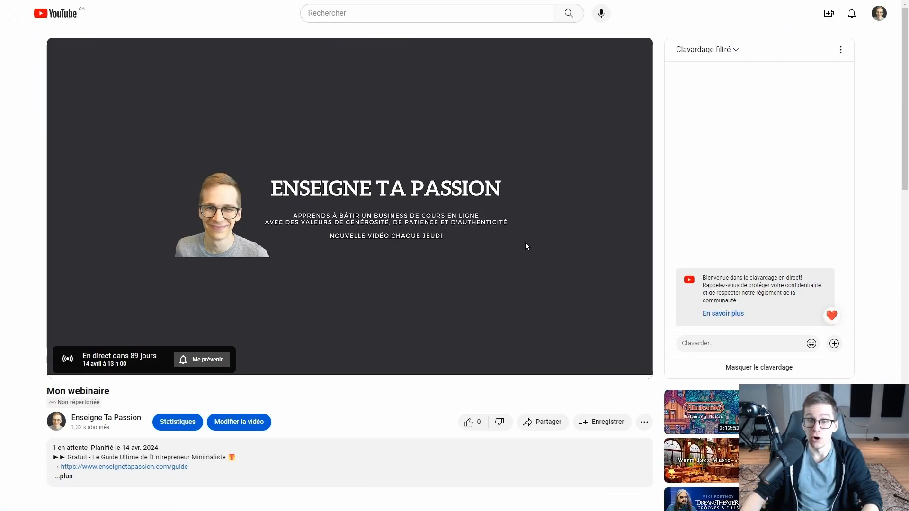
click(547, 425)
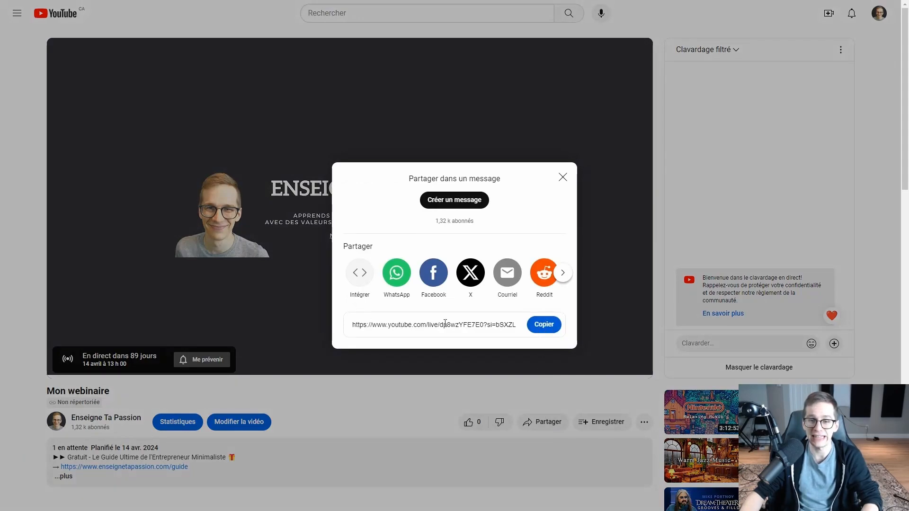
click(545, 325)
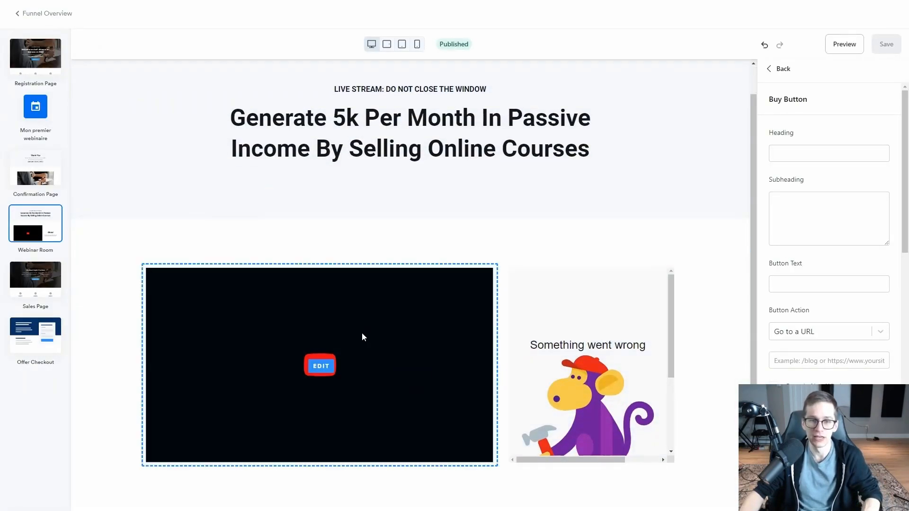
Switch to Kajabi's Webinar Room page and paste the YouTube link as the YouTube Live section's Video ID.
click(362, 335)
scroll(439, 321, down, 1)
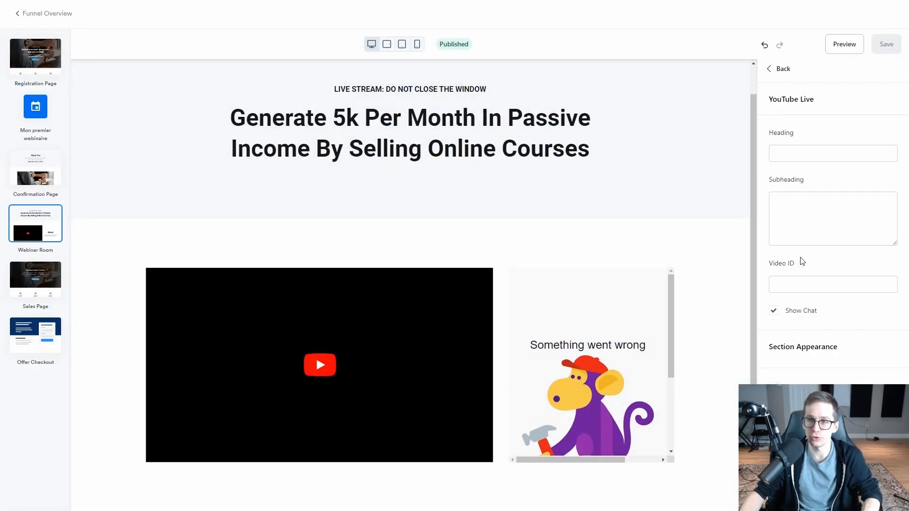
click(799, 284)
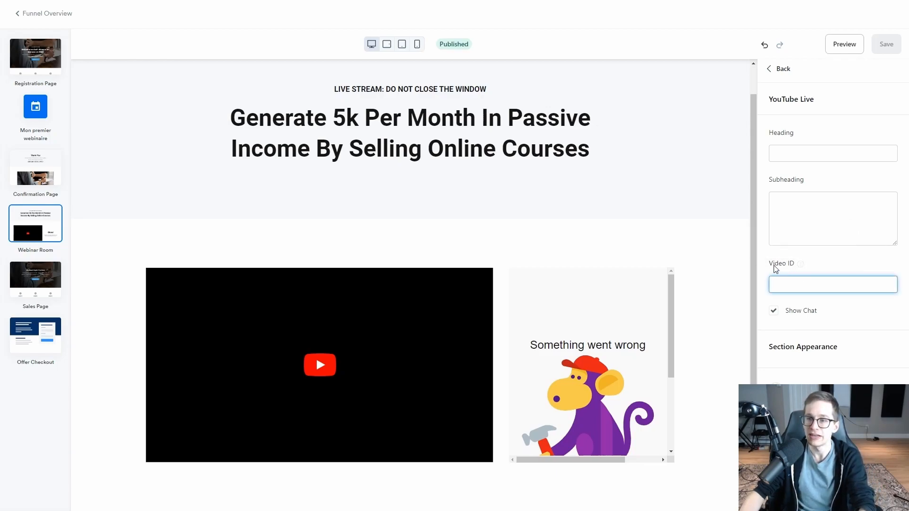
drag(769, 264, 802, 267)
click(825, 274)
click(818, 284)
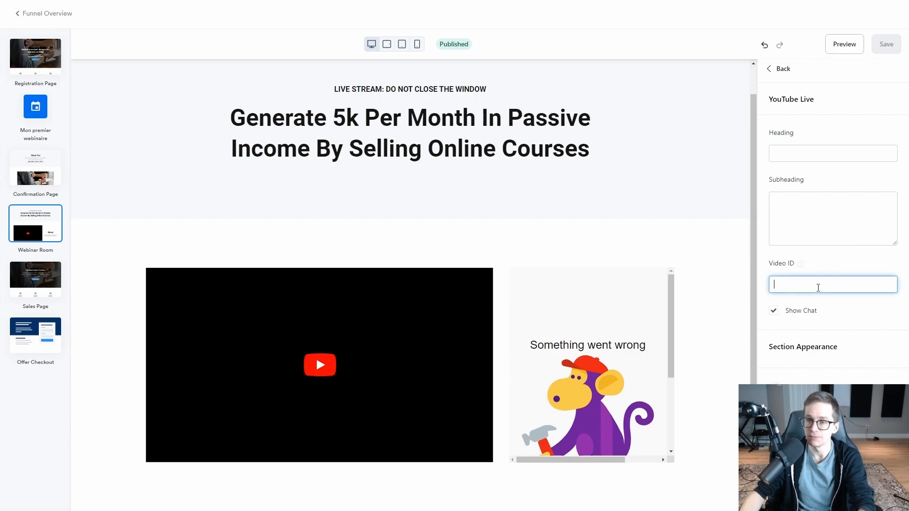
key(ctrl+v)
drag(873, 284, 785, 284)
click(825, 283)
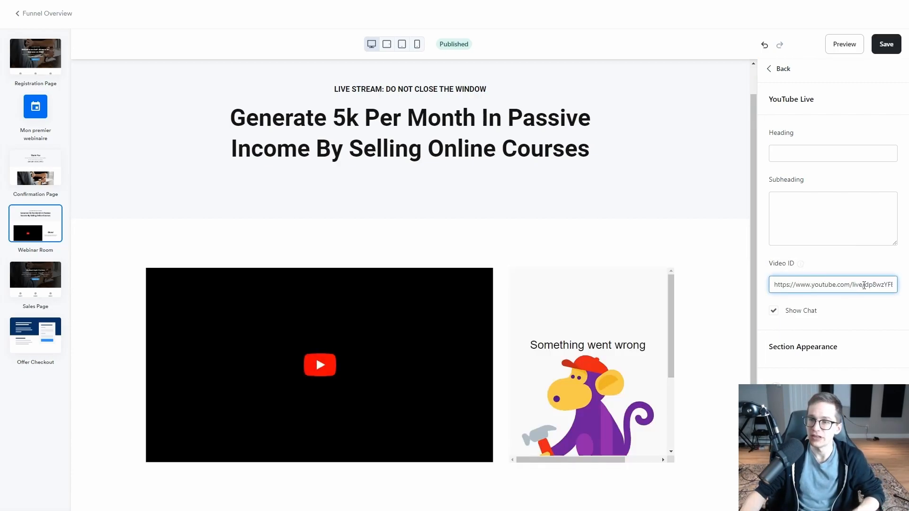
drag(797, 285, 725, 288)
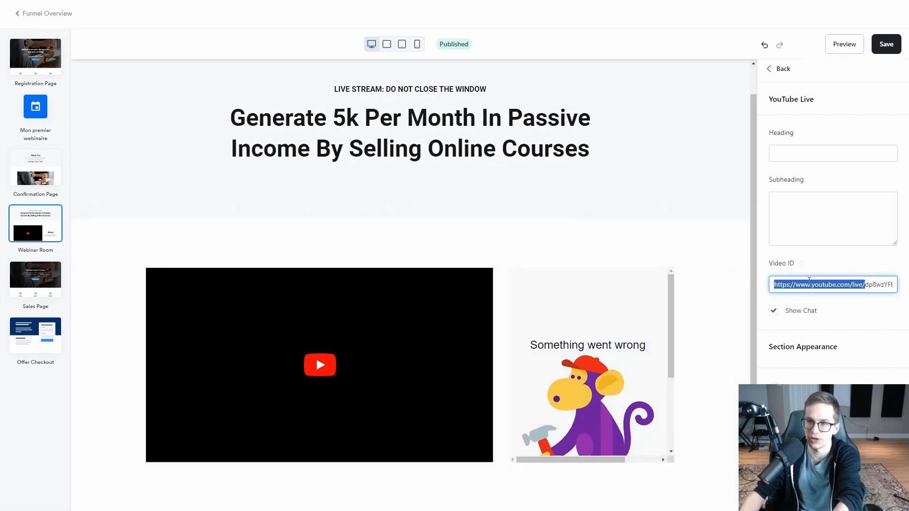
key(BackSpace)
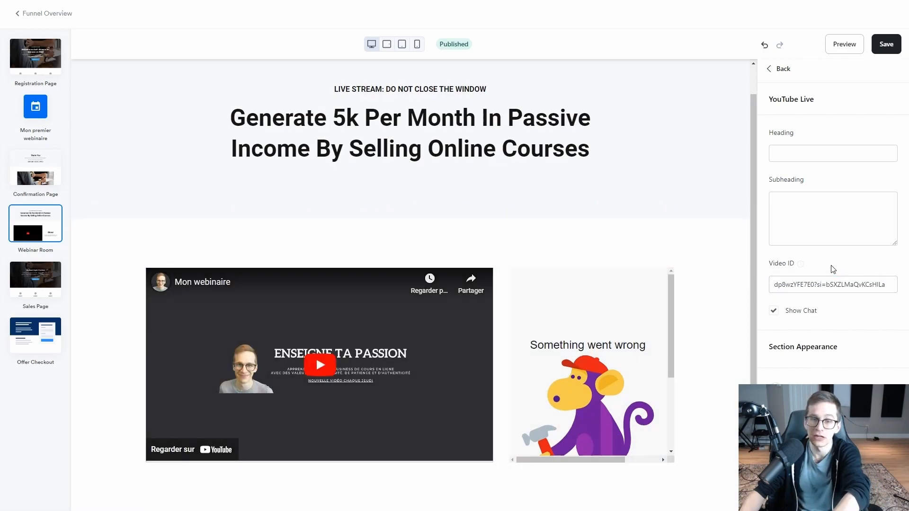
click(886, 48)
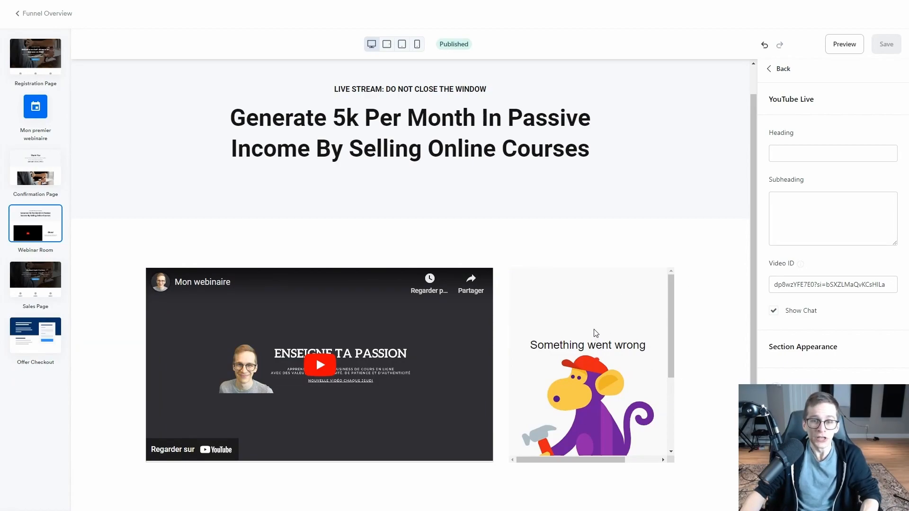
mouse_move(323, 329)
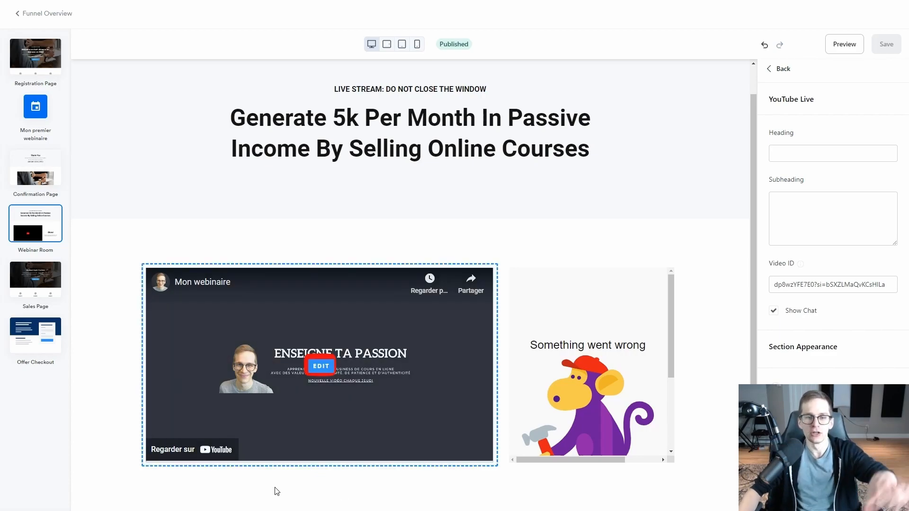
scroll(482, 258, down, 1)
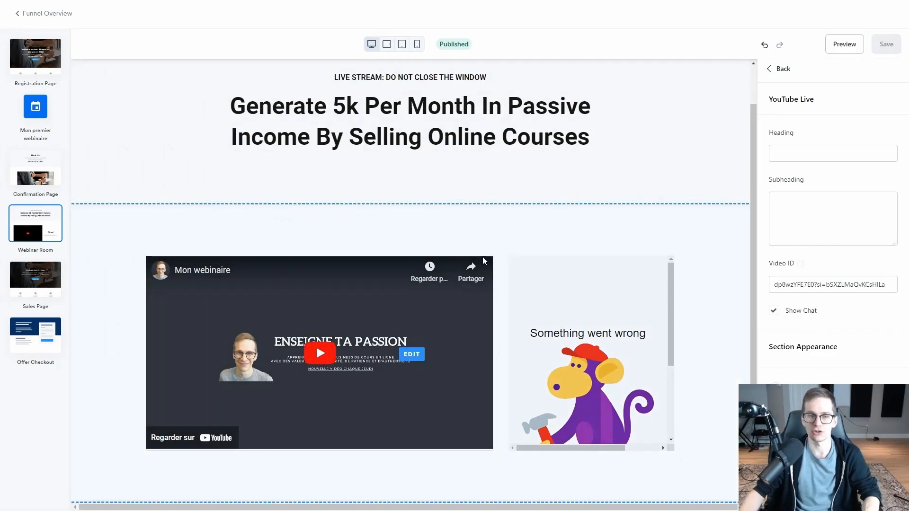
scroll(478, 258, up, 1)
scroll(405, 296, up, 1)
scroll(424, 209, up, 1)
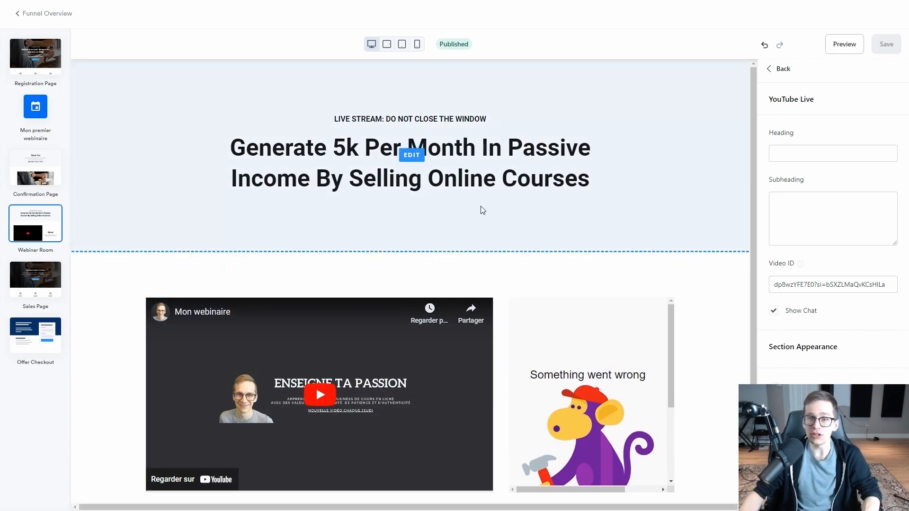
scroll(436, 201, down, 2)
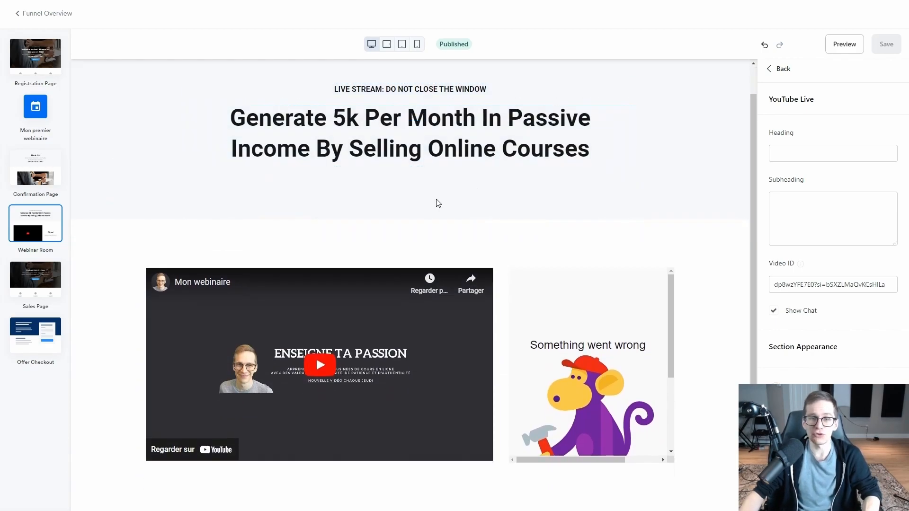
Show the hidden Buy Button section on the Webinar Room page.
click(781, 69)
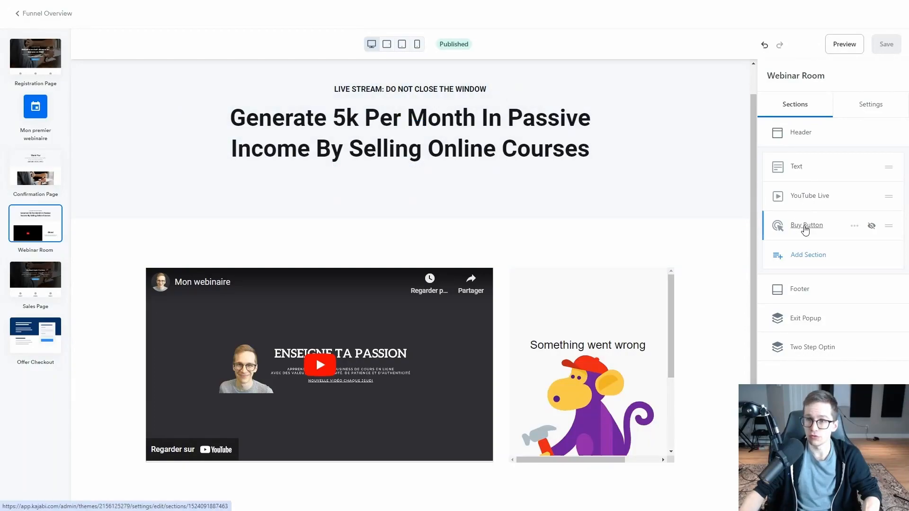
click(855, 228)
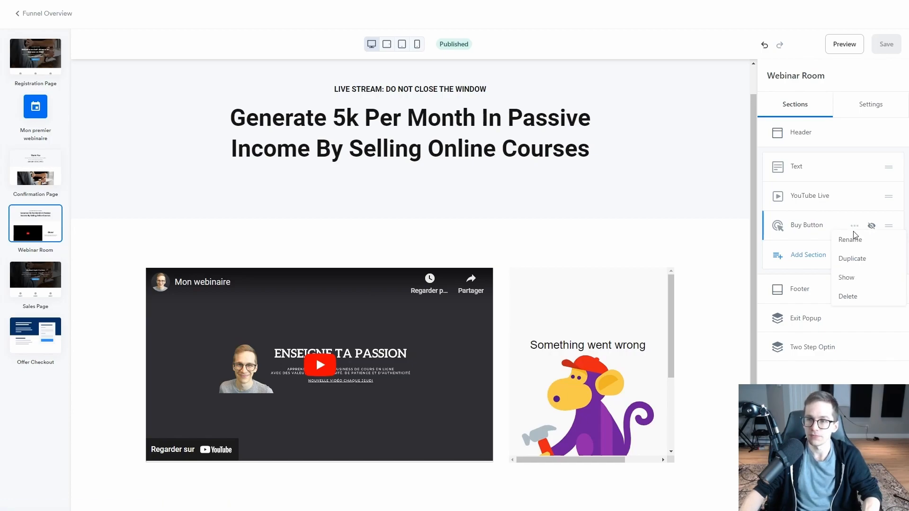
click(853, 279)
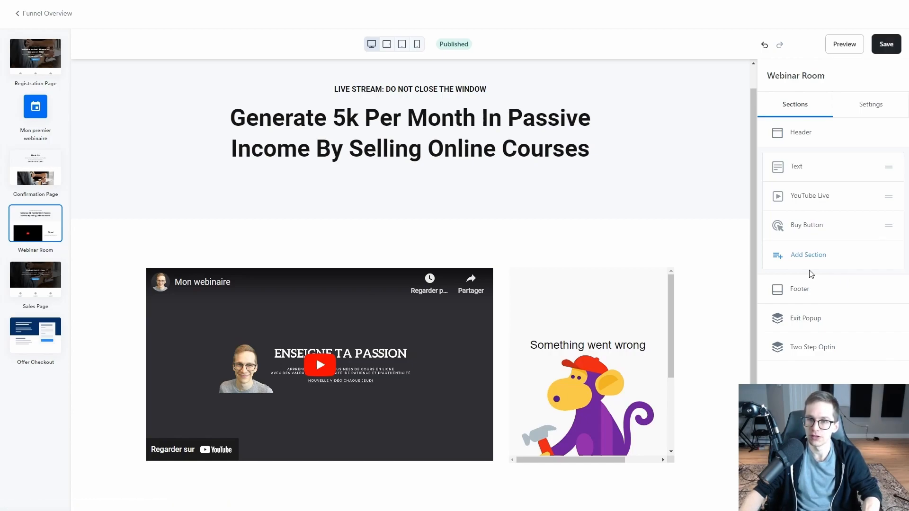
scroll(678, 234, down, 2)
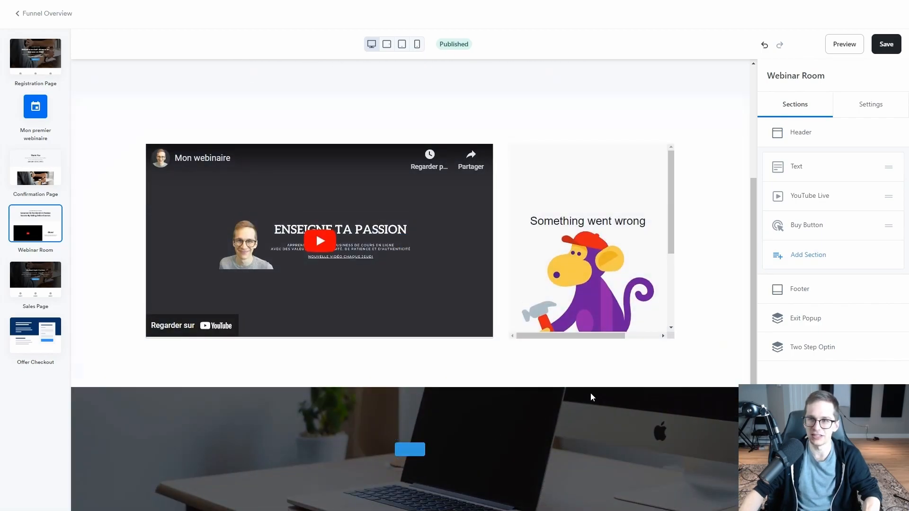
Set the Buy Button section's button text to "JOINS MA FORMATION".
click(808, 227)
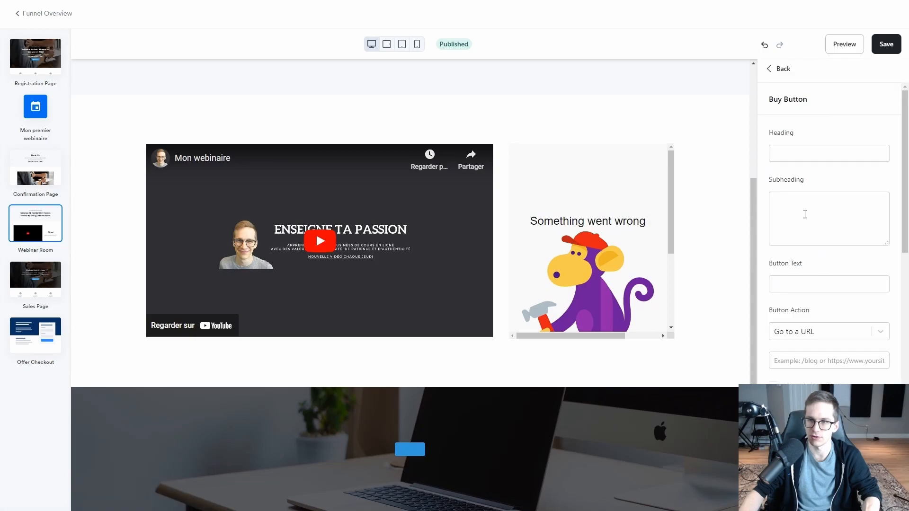
scroll(844, 169, down, 1)
click(809, 225)
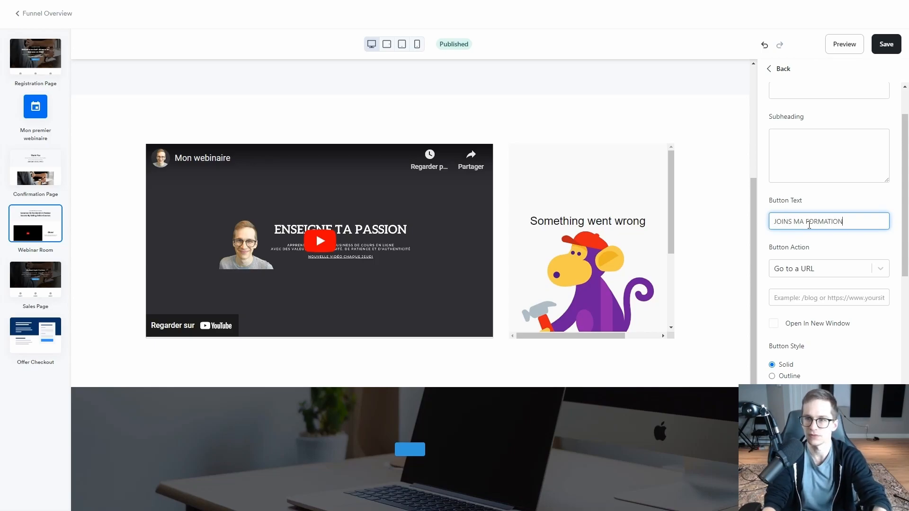
click(833, 254)
Set the button's action to Go to a Checkout Page with the "Ma formation" offer.
scroll(835, 232, down, 3)
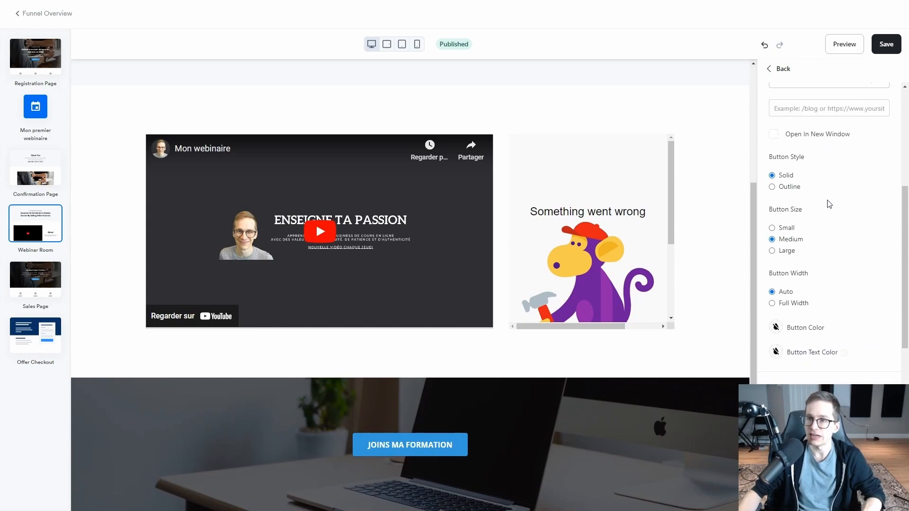
scroll(828, 203, up, 1)
click(826, 147)
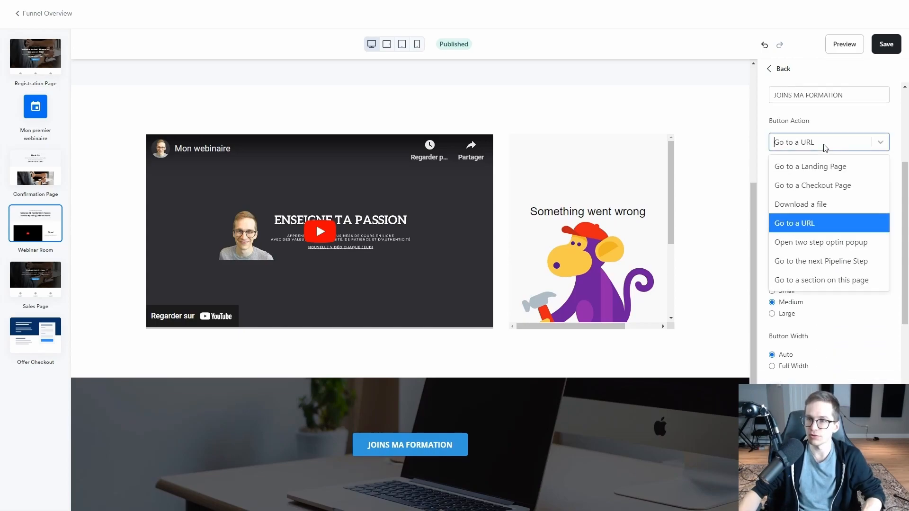
click(812, 190)
click(819, 174)
click(798, 202)
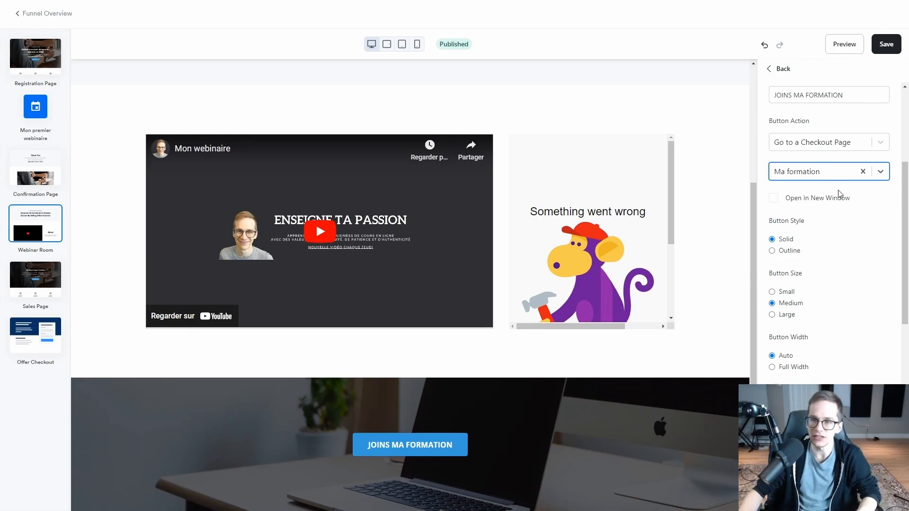
Make the buy button Large and change its button color to red.
click(772, 315)
scroll(791, 327, down, 2)
click(790, 328)
click(866, 340)
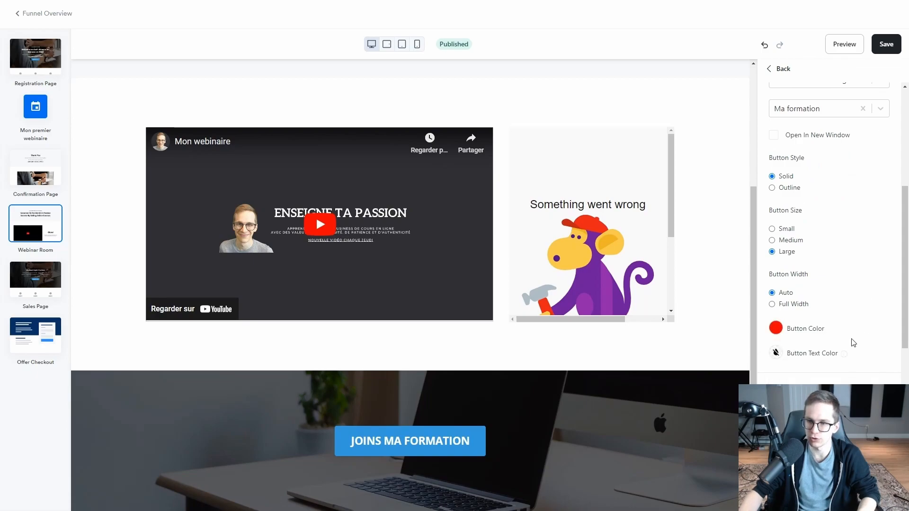
Select "Mon premier webinaire" as the event for the buy button's Time Reveal.
scroll(864, 122, down, 3)
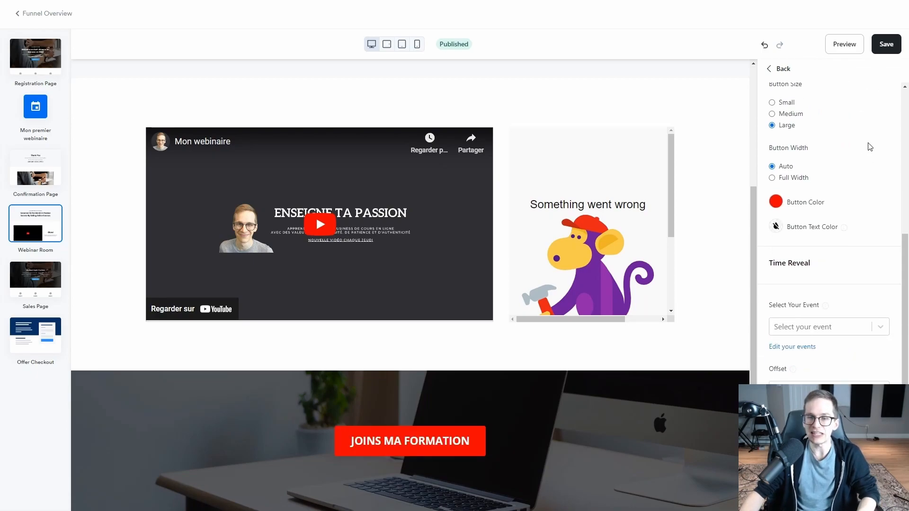
scroll(856, 137, down, 3)
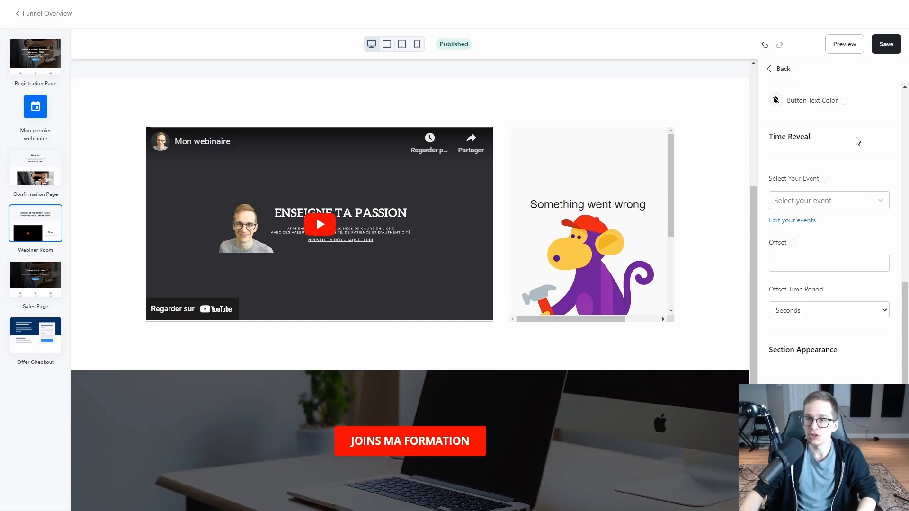
click(806, 203)
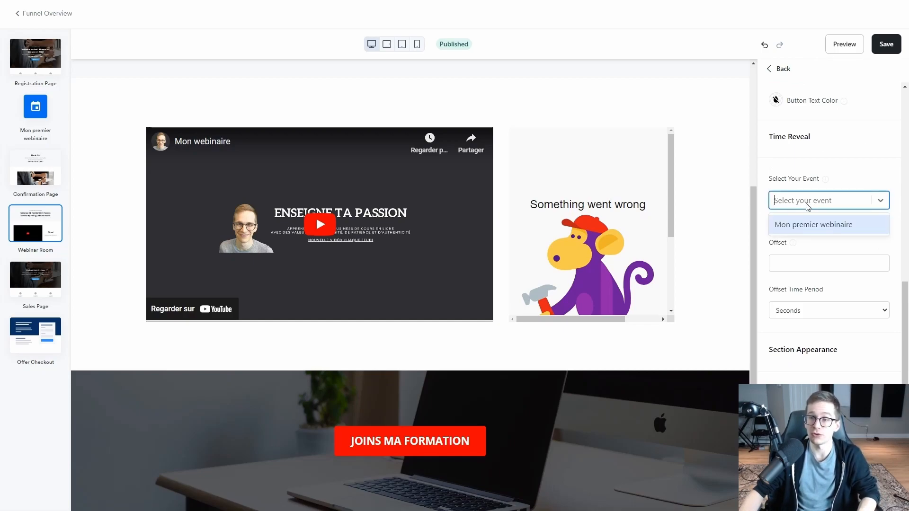
click(837, 231)
scroll(864, 233, down, 2)
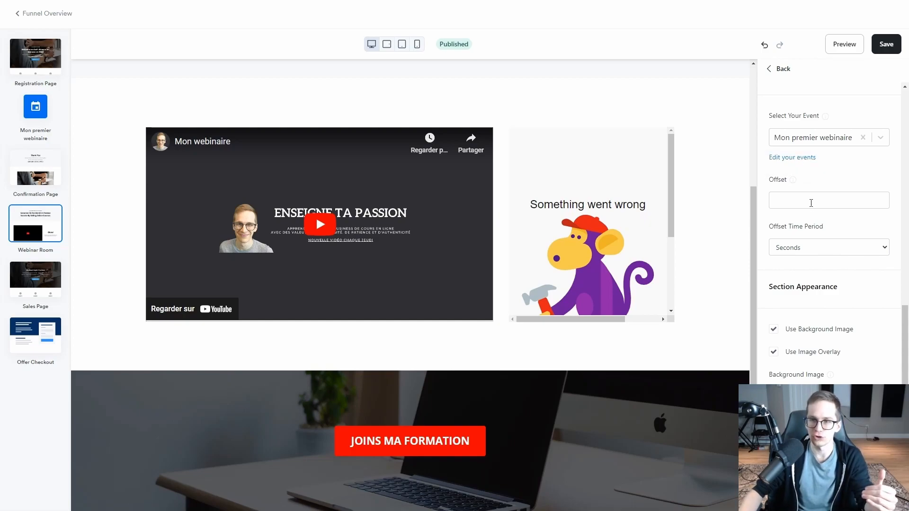
Set the Time Reveal offset to 60 with Minutes as the offset time period, and save the page.
click(796, 247)
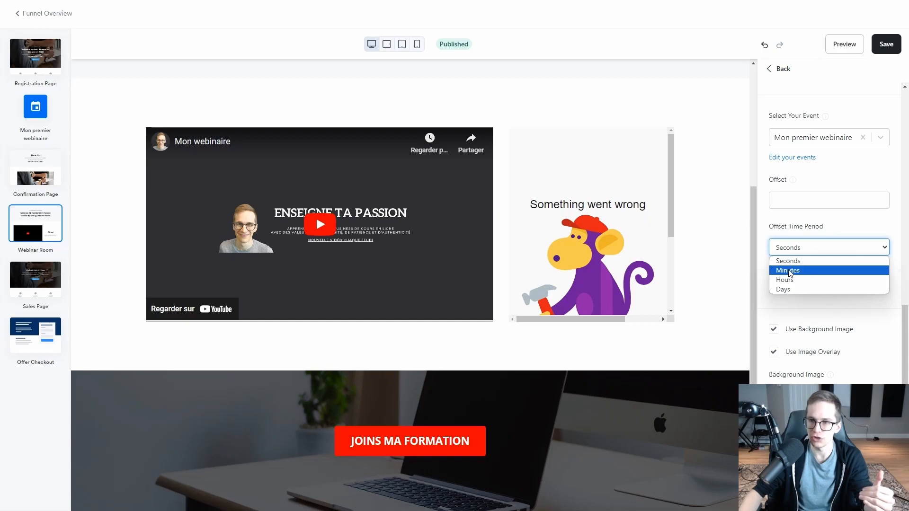
click(789, 270)
click(798, 199)
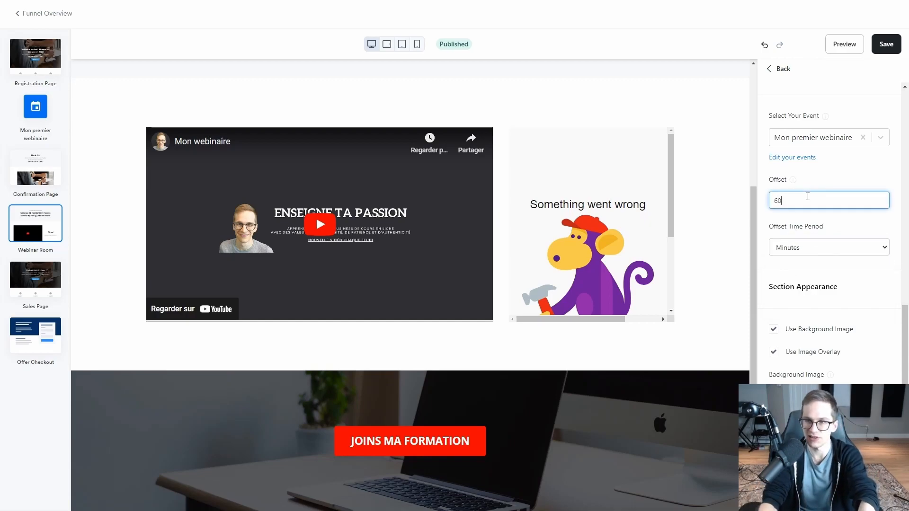
click(857, 158)
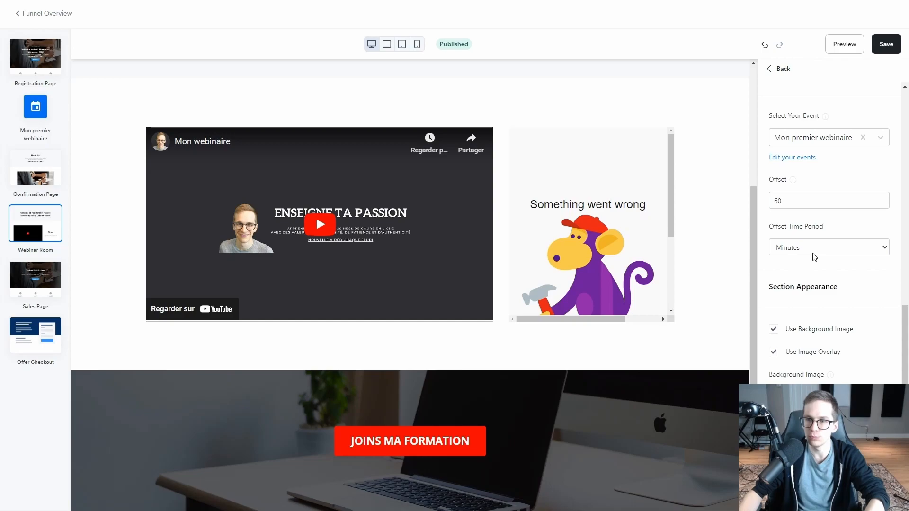
click(886, 45)
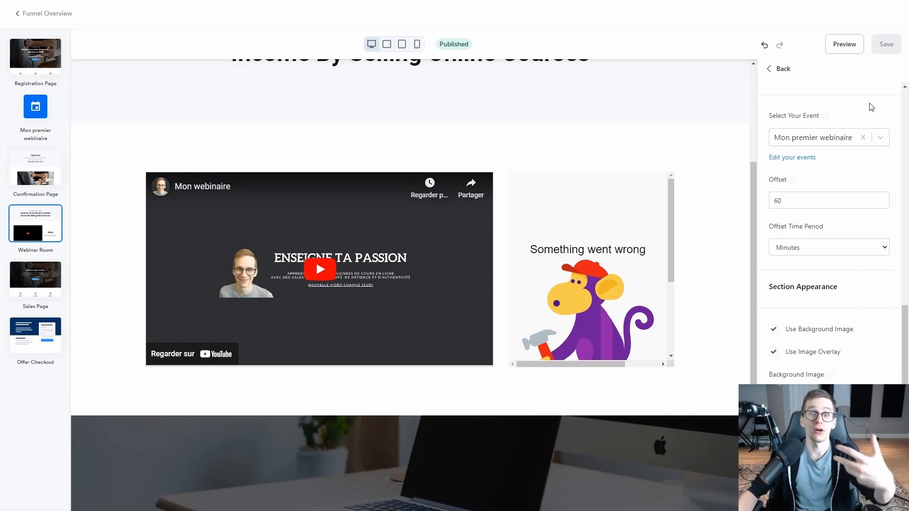
Clear the Time Reveal offset value and save the page again.
double_click(818, 205)
key(BackSpace)
click(830, 171)
click(885, 52)
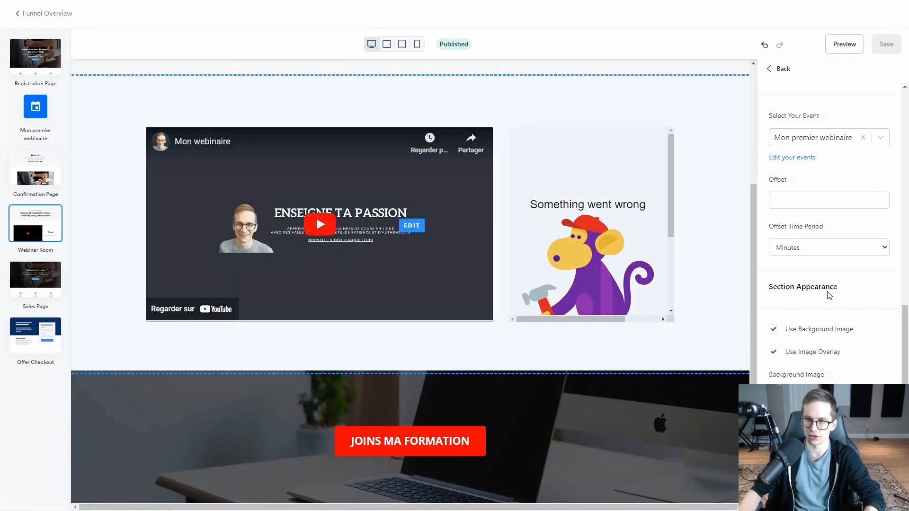
Turn off the background image and the image overlay for the buy button's section, and save the page.
scroll(834, 284, down, 1)
click(775, 268)
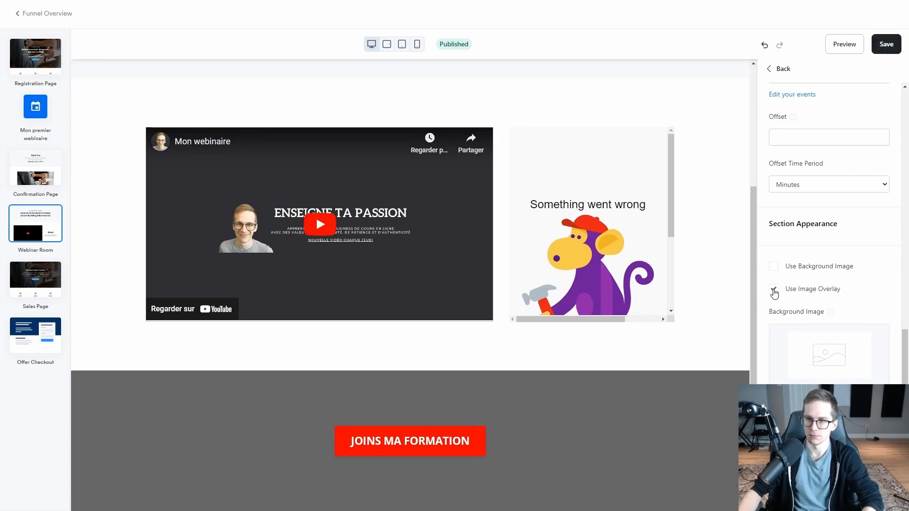
click(774, 290)
scroll(848, 308, down, 1)
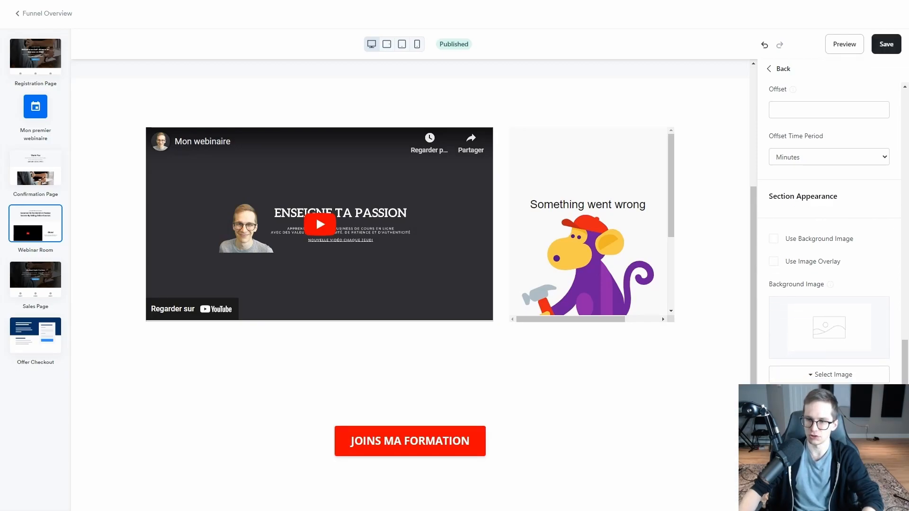
scroll(613, 377, up, 2)
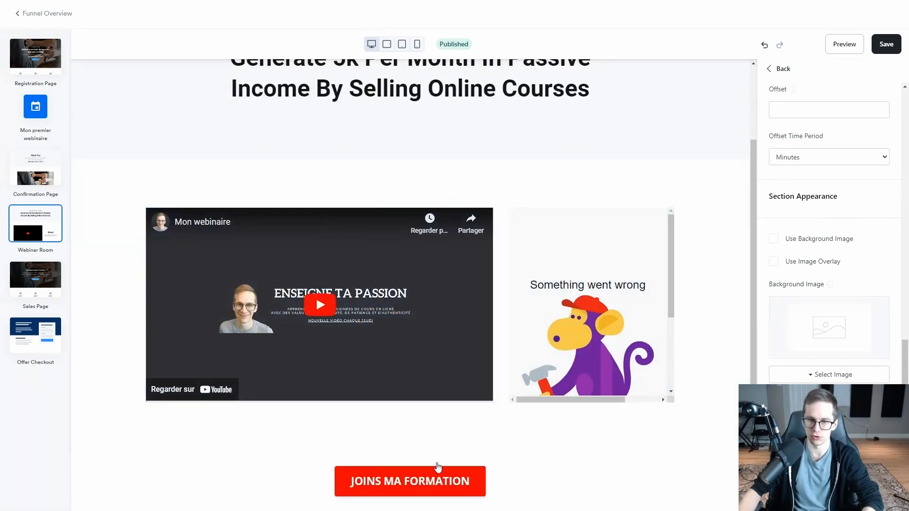
scroll(446, 458, down, 1)
scroll(662, 368, up, 1)
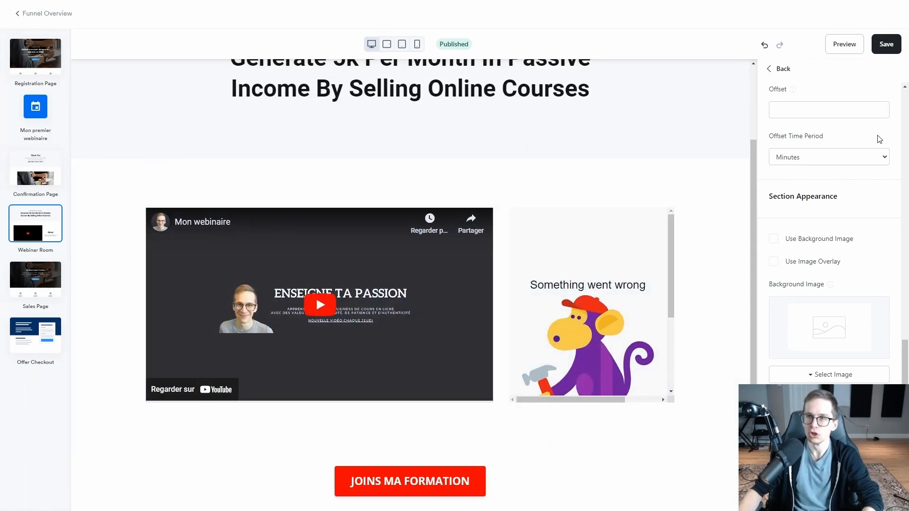
click(886, 48)
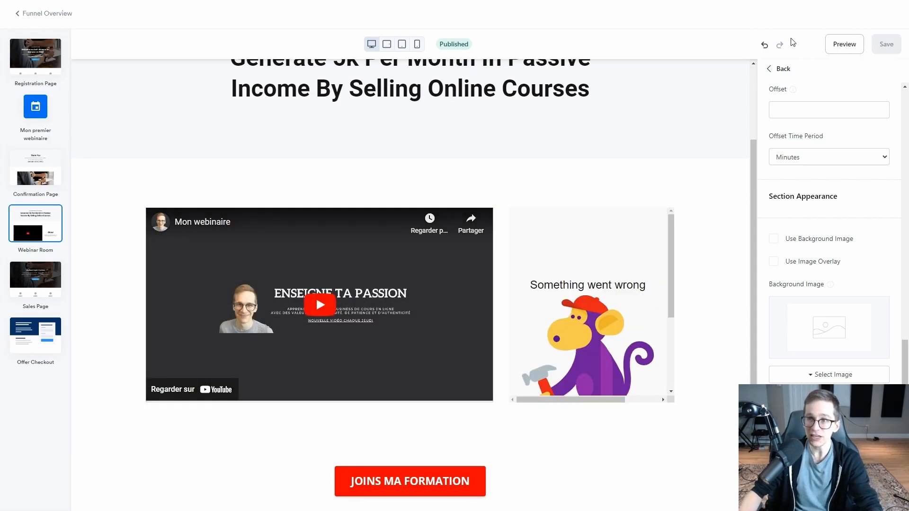
Preview the webinar room, check the live stream, chat and buy button, and close the preview.
click(843, 45)
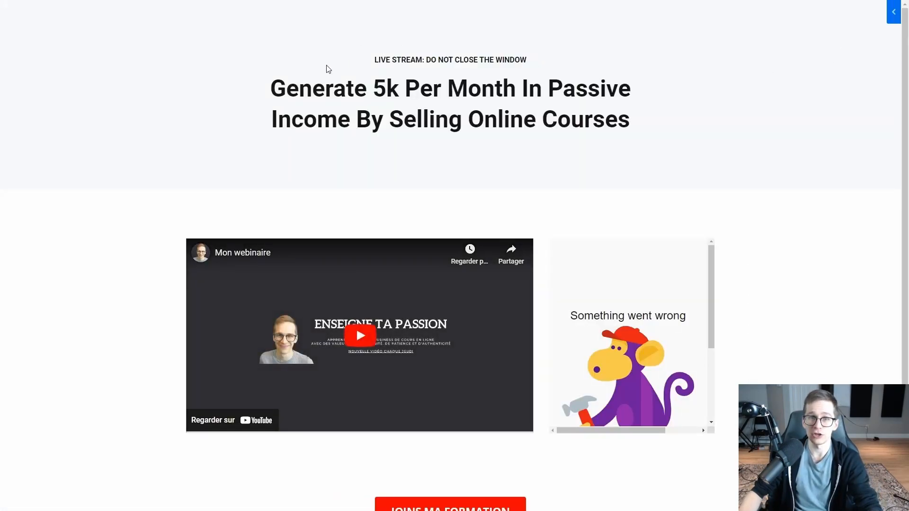
scroll(496, 114, down, 1)
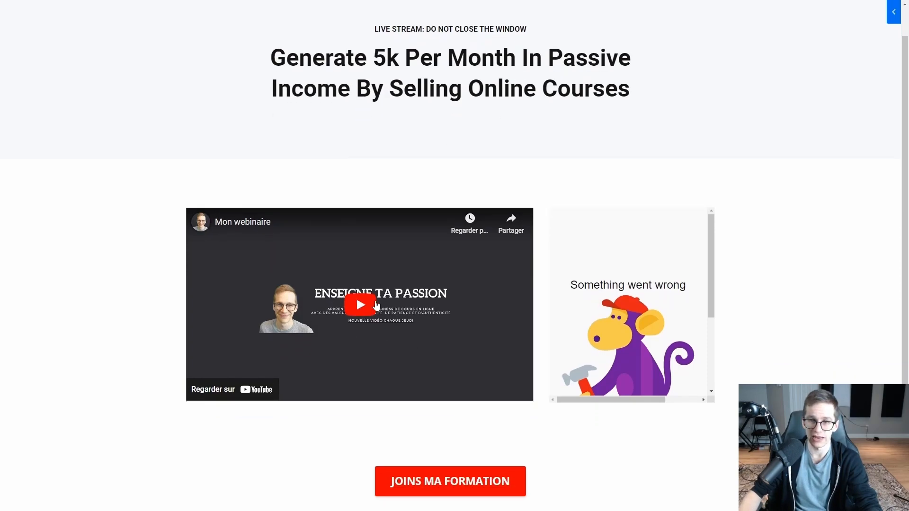
scroll(623, 242, down, 3)
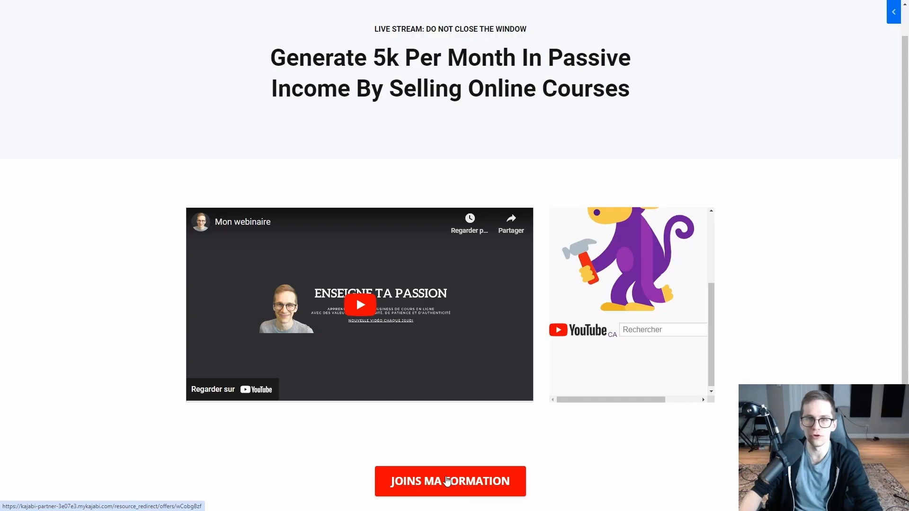
key(ctrl+w)
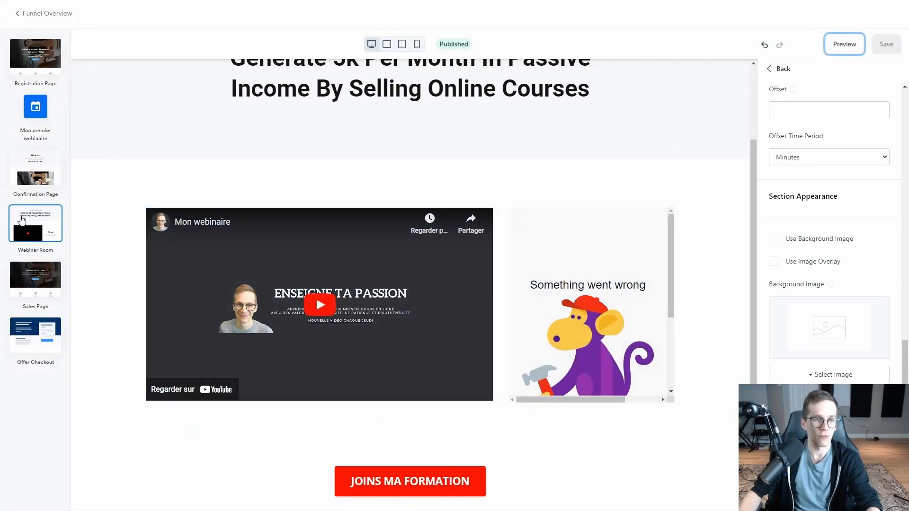
Open the funnel's Sales Page and look through its hero, benefits, text and call-to-action sections.
click(31, 288)
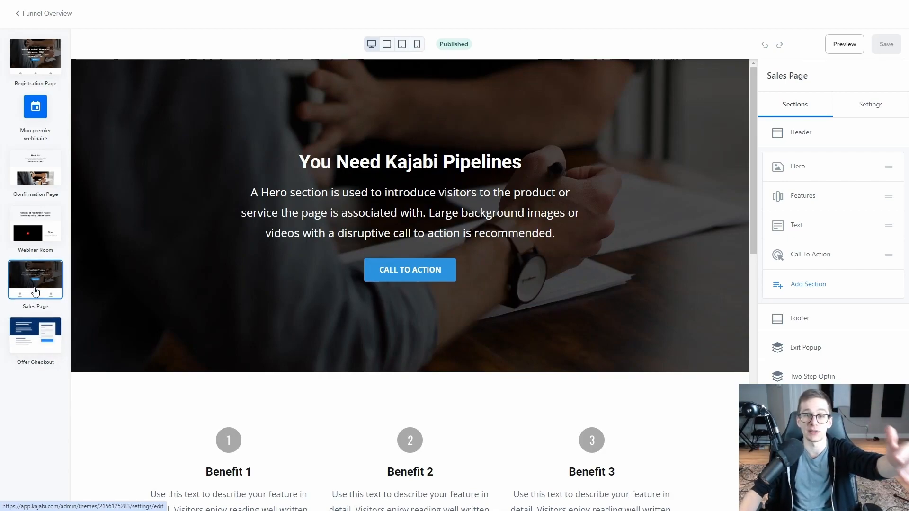
scroll(300, 171, down, 3)
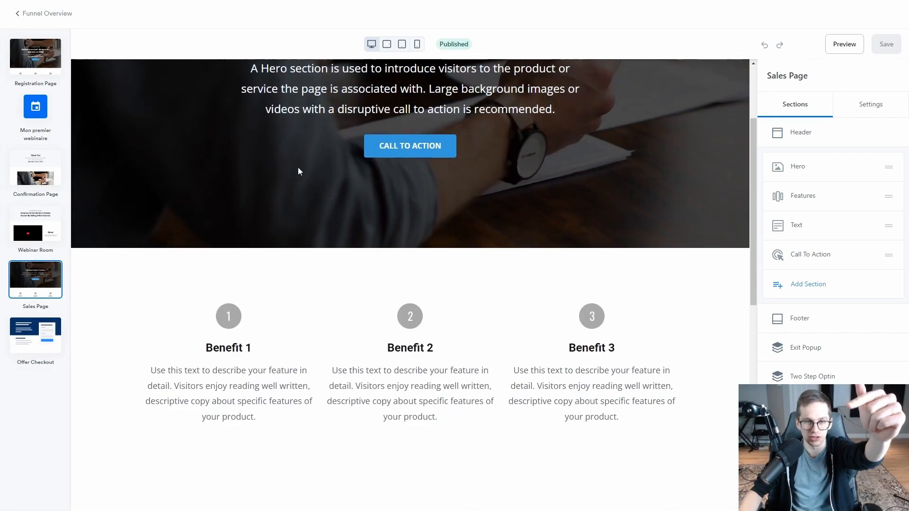
scroll(298, 171, down, 12)
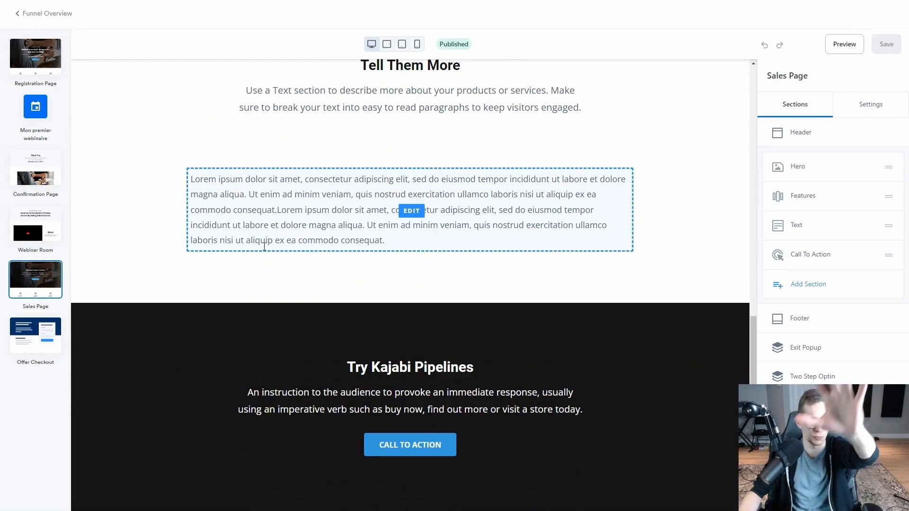
Open the Offer Checkout step and review the details of the "Ma formation" offer.
click(44, 338)
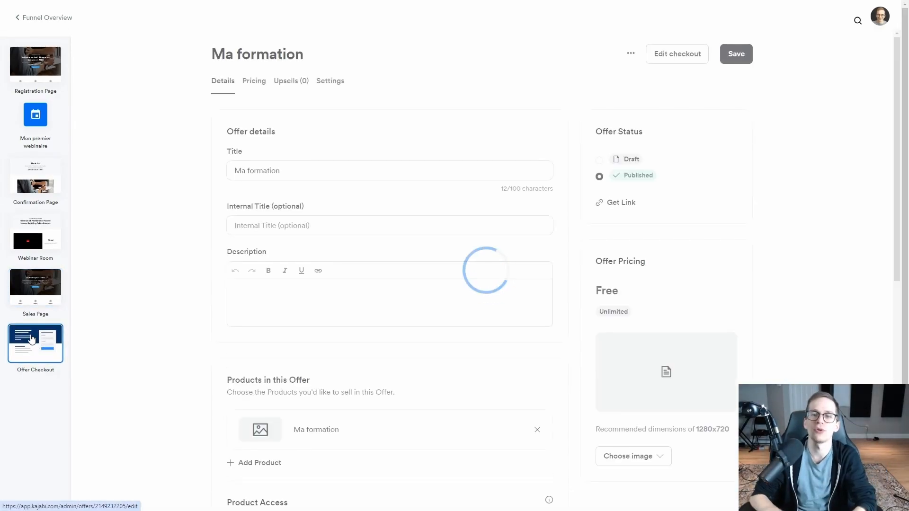
scroll(490, 141, down, 4)
scroll(376, 205, down, 3)
scroll(430, 311, up, 7)
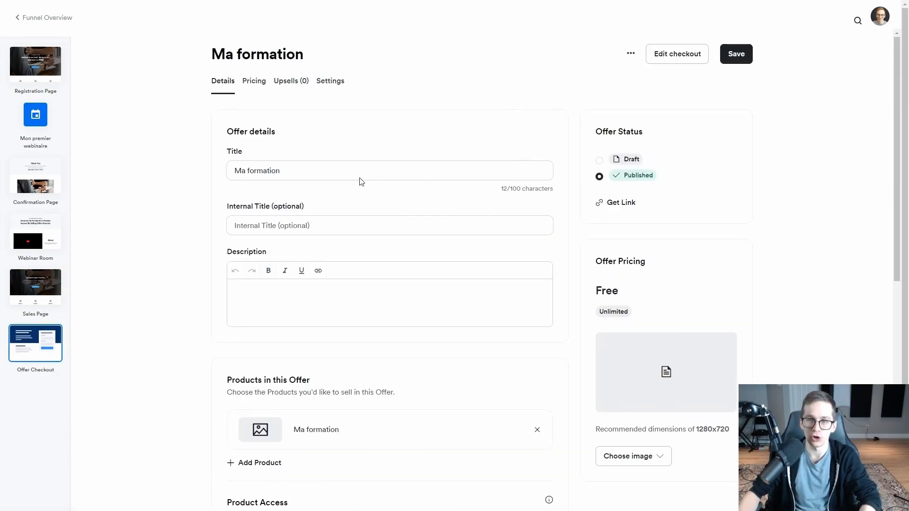
scroll(402, 214, down, 8)
scroll(402, 265, up, 8)
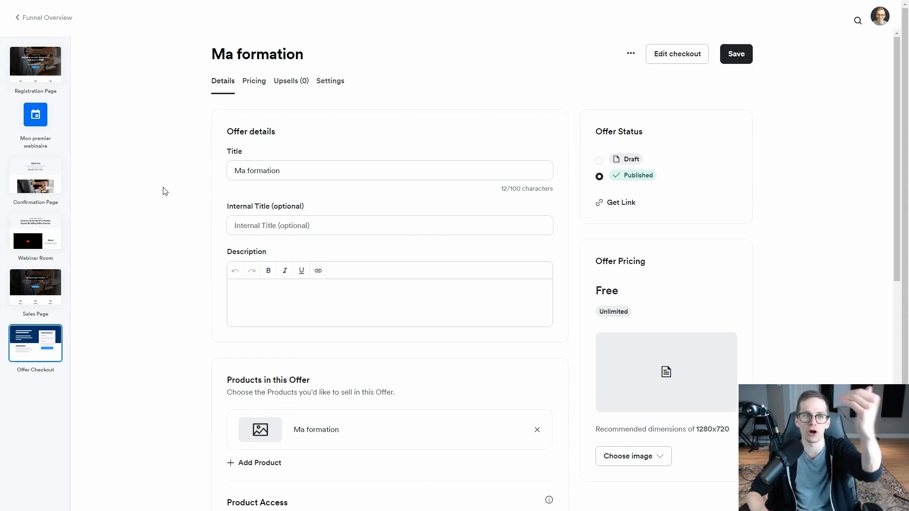
Open the "Mon premier webinaire" event step of the funnel.
click(36, 117)
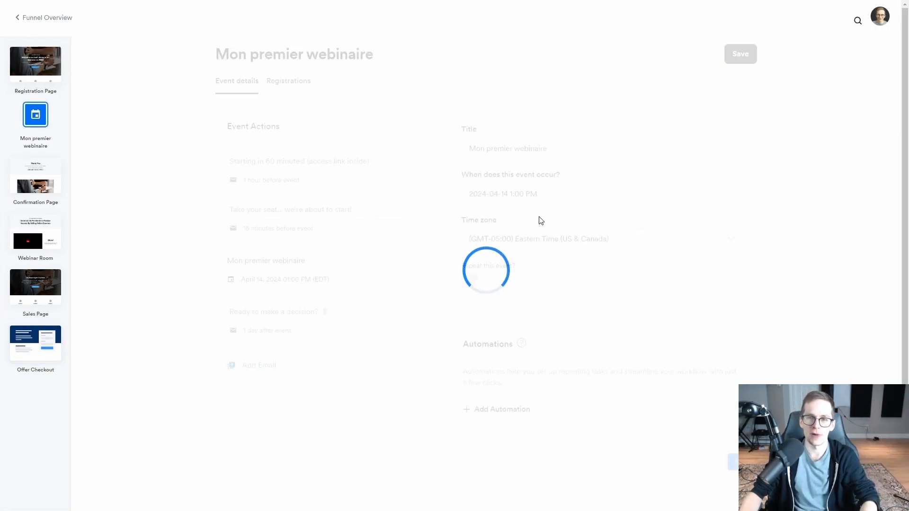